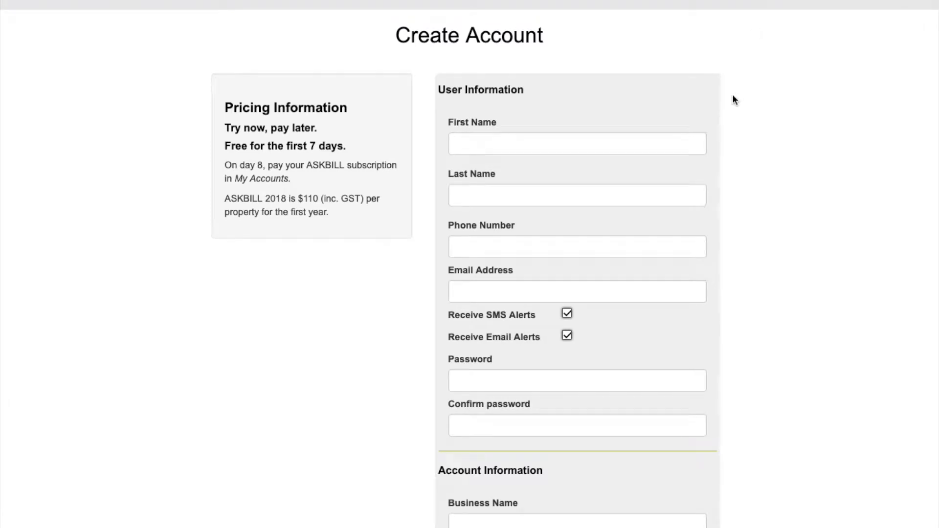
# Step: Look through the Create Account form's user information and account information fields
pyautogui.scroll(-4, 733, 96)
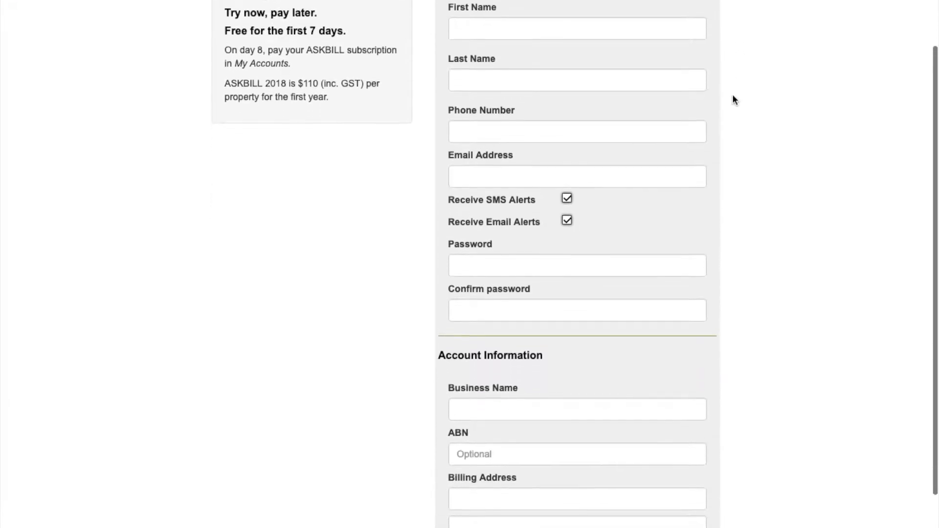
pyautogui.scroll(-3, 733, 100)
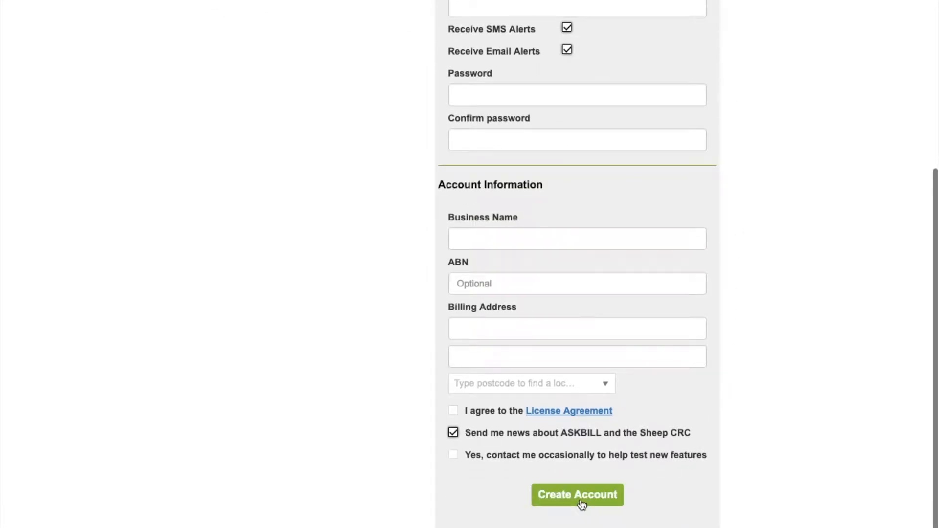
# Step: Enter the property name "Back Brawlin" and fill in the property's street address, leaving the NLIS PIC blank
pyautogui.write('Back ')
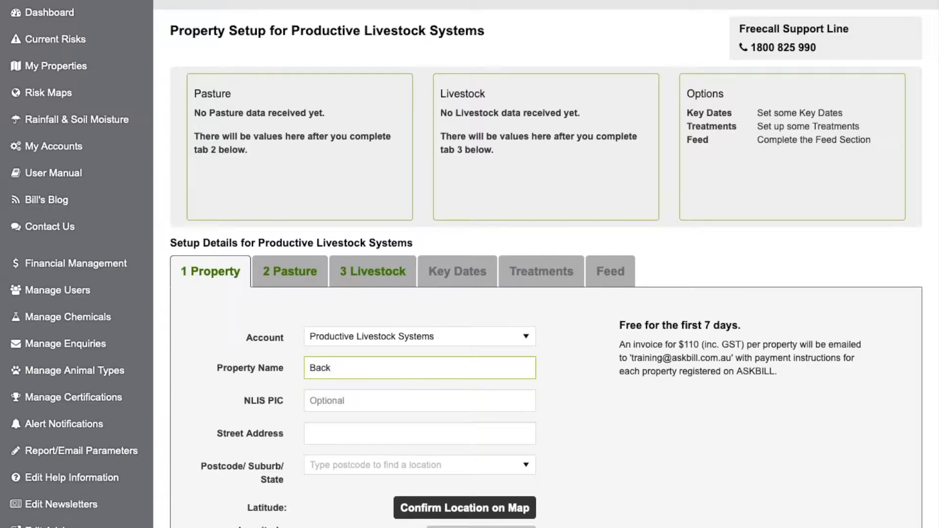
pyautogui.write('Brawlin')
pyautogui.press('Tab')
pyautogui.press('Tab')
pyautogui.write('Back Brawlin Rd')
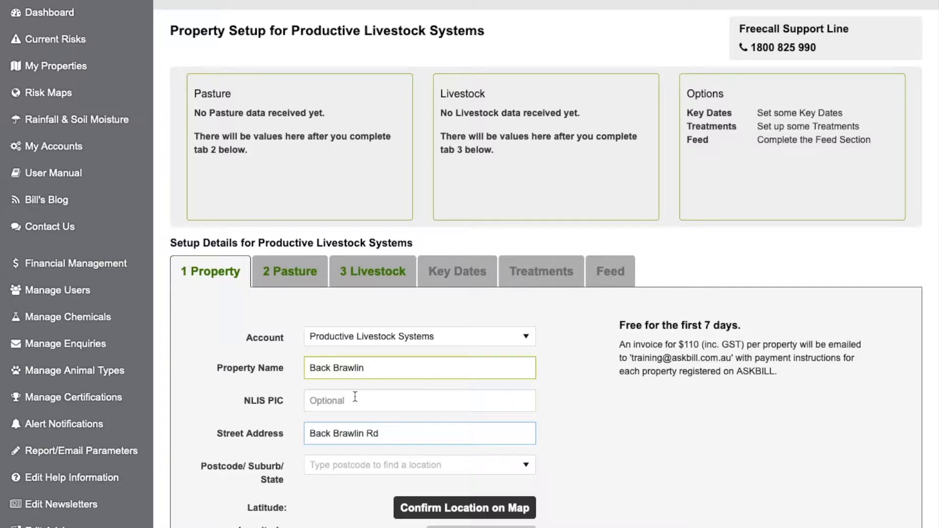
# Step: Enter the property's postcode and select the matching suburb and state
pyautogui.click(351, 467)
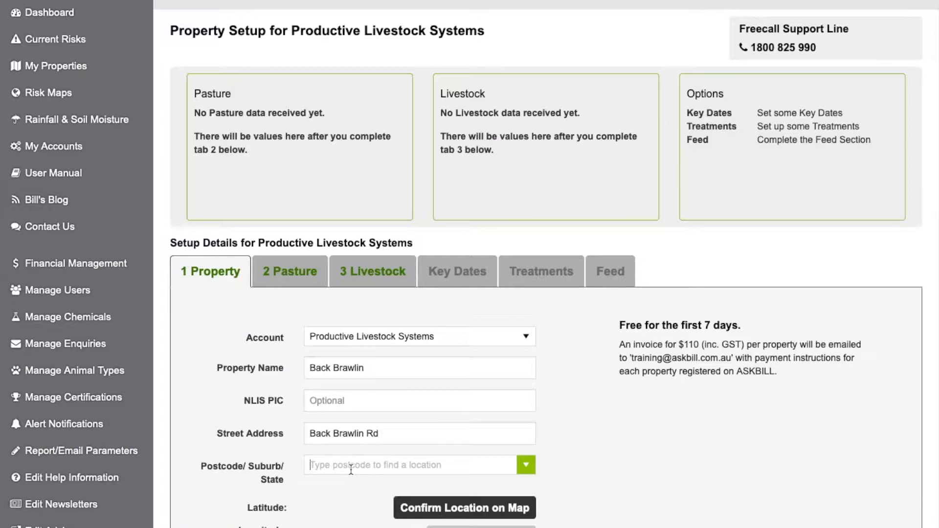
pyautogui.click(351, 469)
pyautogui.write('2590')
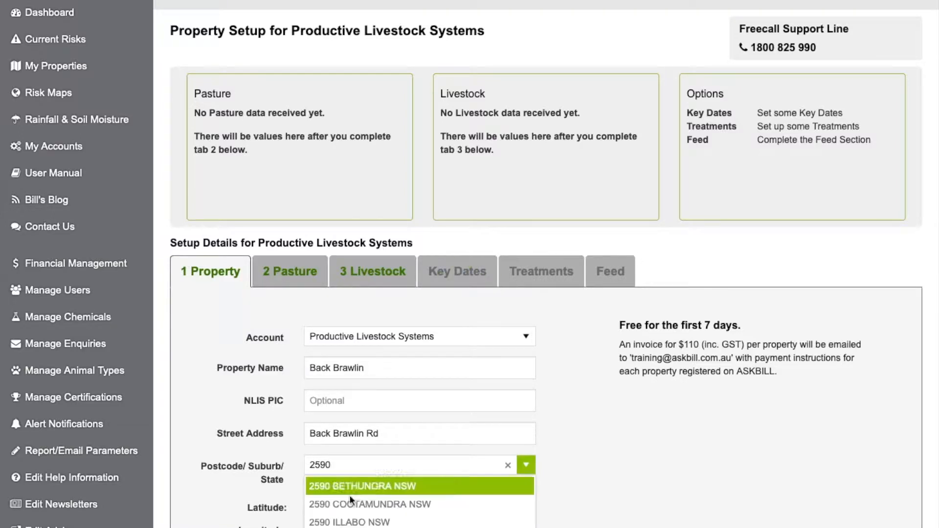
pyautogui.click(351, 507)
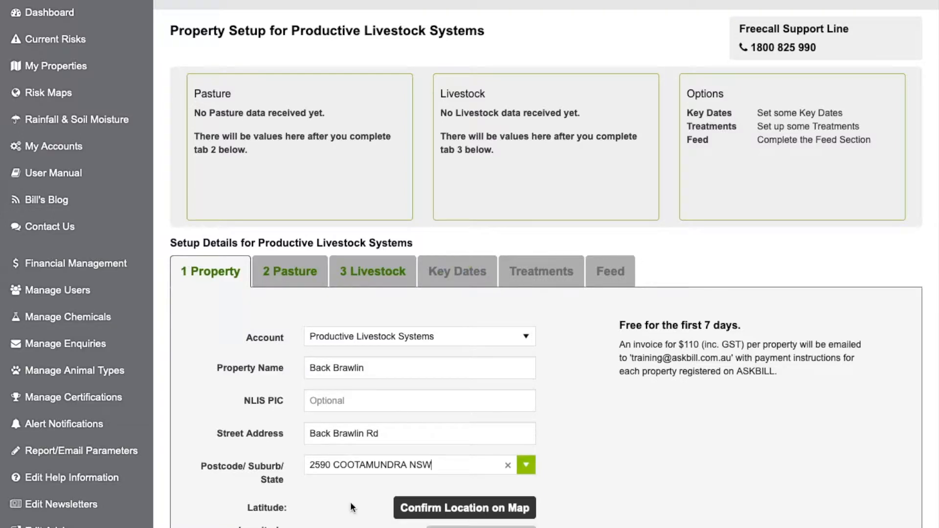
# Step: Open the map for confirming the property location and move the marker slightly west, away from the dam
pyautogui.click(499, 512)
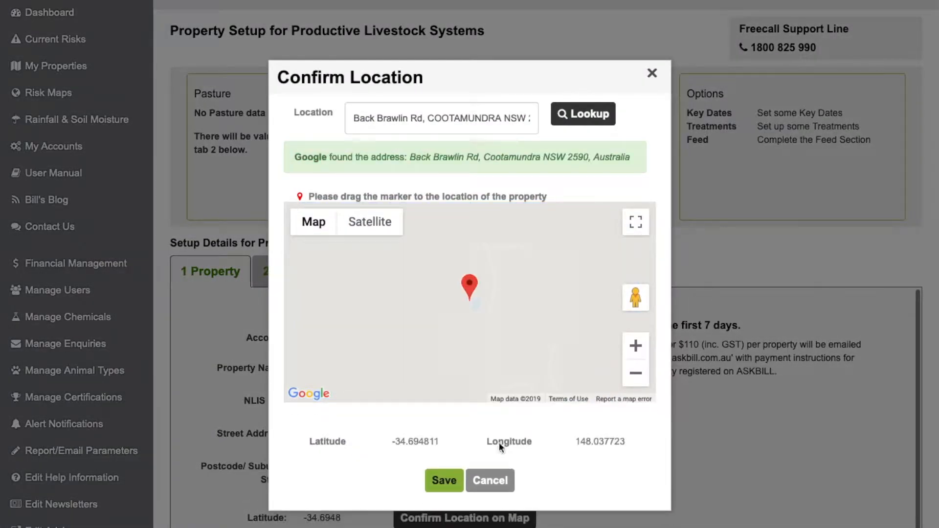
pyautogui.moveTo(458, 311); pyautogui.dragTo(452, 345)
pyautogui.click(635, 345)
pyautogui.click(636, 346)
pyautogui.moveTo(552, 282); pyautogui.dragTo(601, 179)
pyautogui.moveTo(512, 236); pyautogui.dragTo(474, 239)
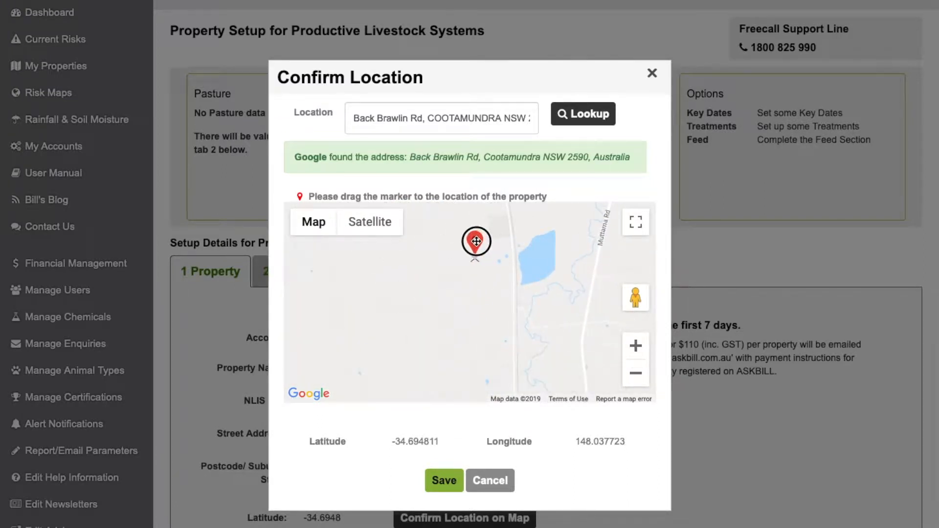
# Step: Check the marker on satellite imagery, then save the location and the property details to continue to the pasture setup
pyautogui.click(342, 231)
pyautogui.click(642, 350)
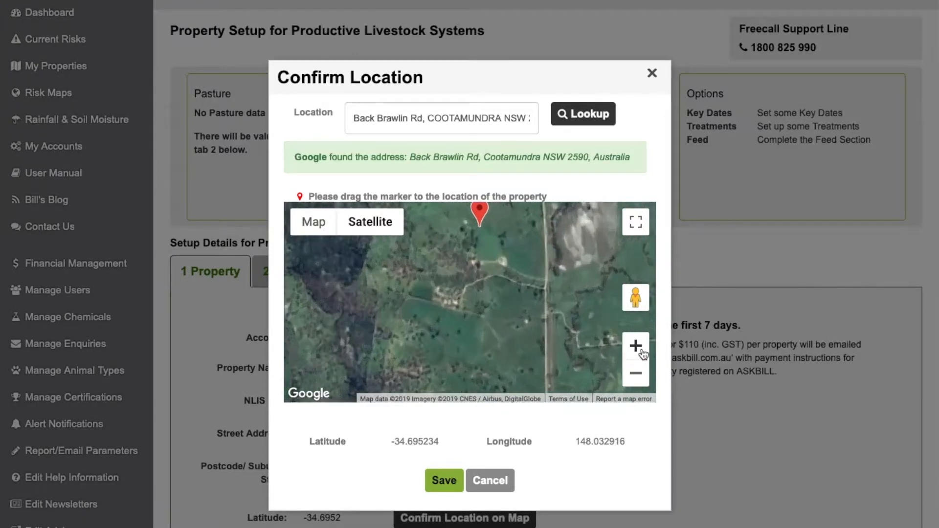
pyautogui.moveTo(529, 249)
pyautogui.mouseDown()
pyautogui.moveTo(527, 316)
pyautogui.moveTo(521, 295)
pyautogui.moveTo(501, 308)
pyautogui.mouseUp()
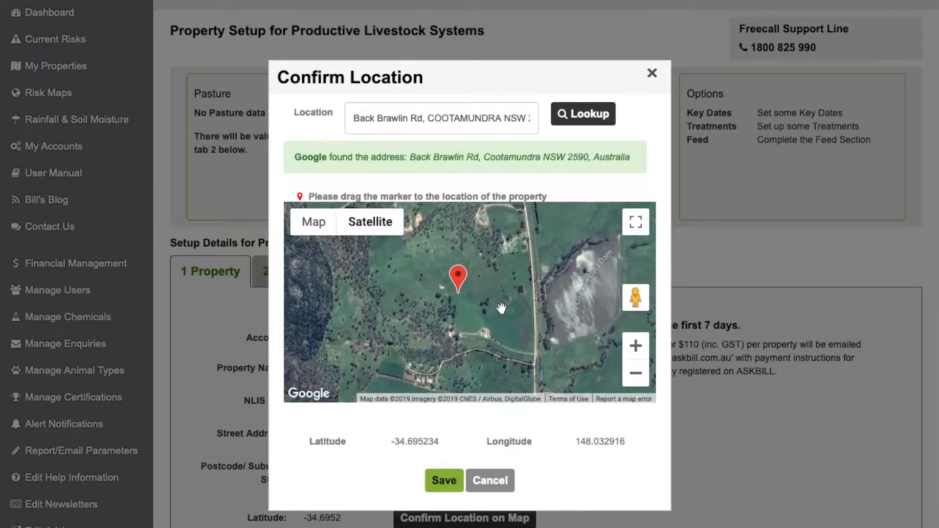
pyautogui.click(444, 481)
pyautogui.scroll(-1, 639, 468)
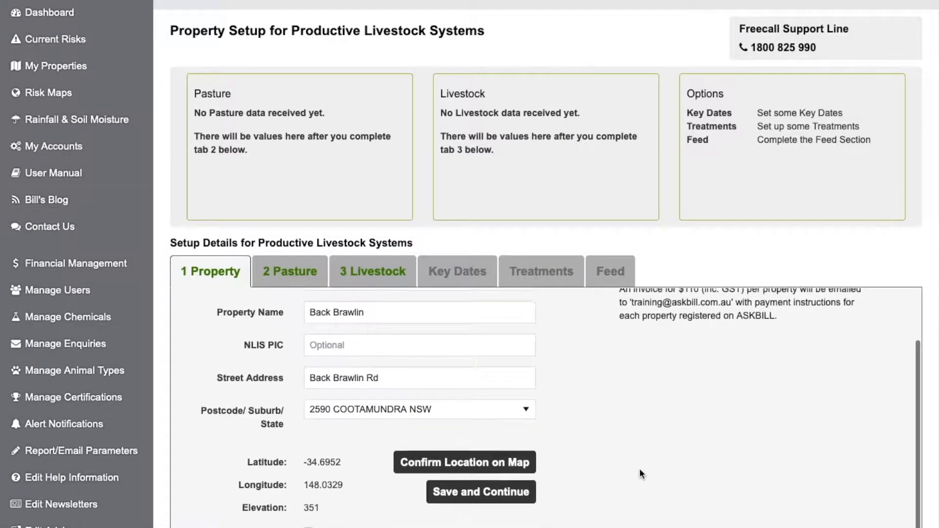
pyautogui.click(498, 496)
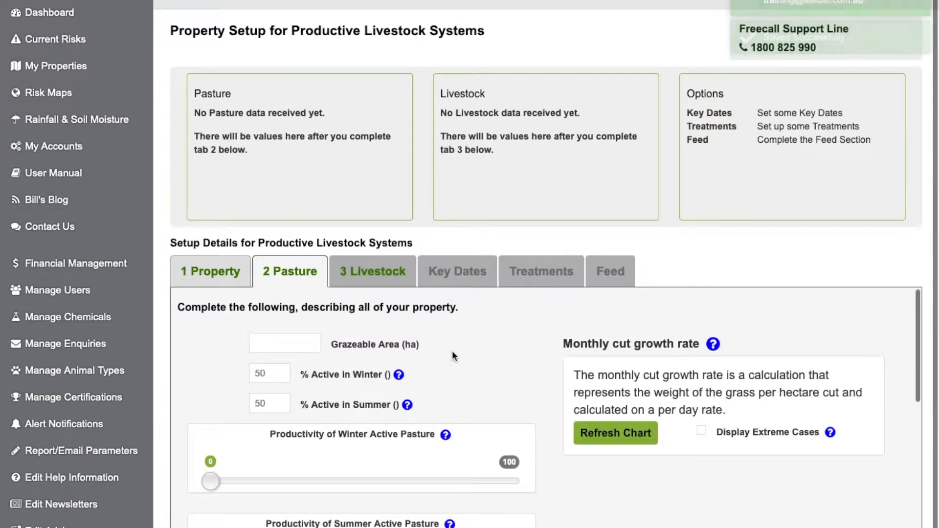
# Step: Set the property's grazeable area to 100 ha
pyautogui.scroll(-1, 452, 350)
pyautogui.scroll(1, 452, 350)
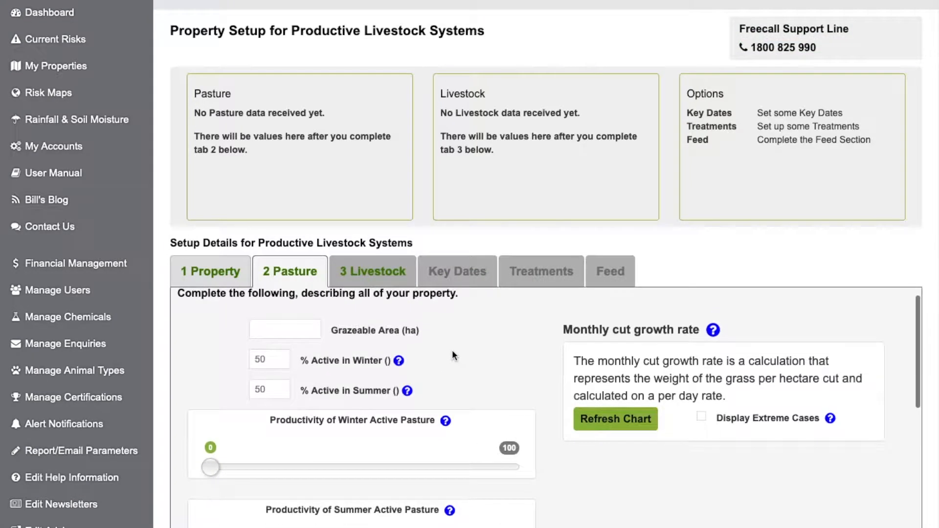
pyautogui.click(264, 341)
pyautogui.write('100')
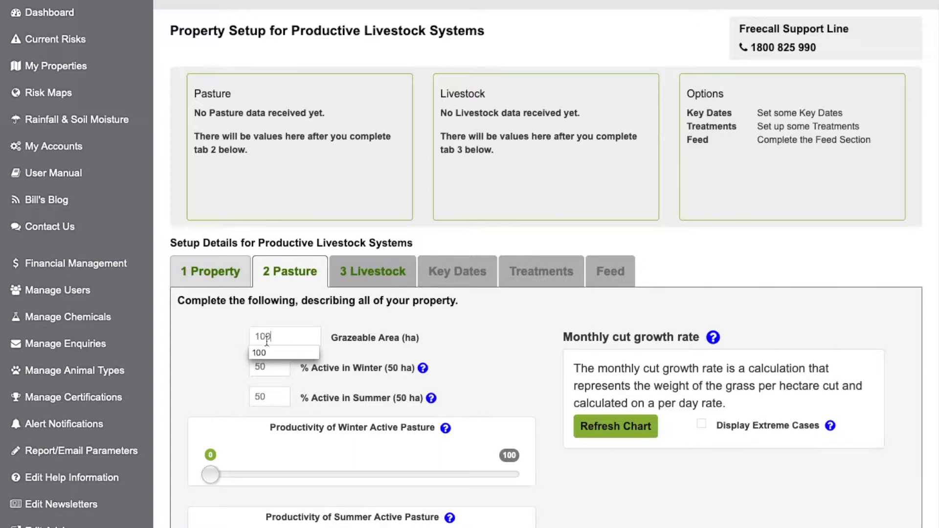
pyautogui.click(475, 336)
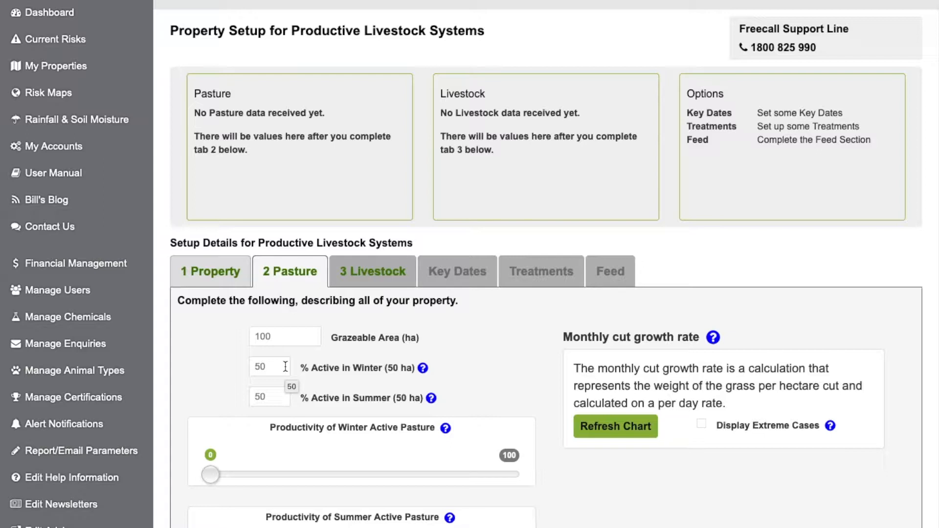
# Step: Read the help explanations for the percentages of winter active and summer active pasture
pyautogui.moveTo(299, 366); pyautogui.dragTo(382, 370)
pyautogui.click(458, 372)
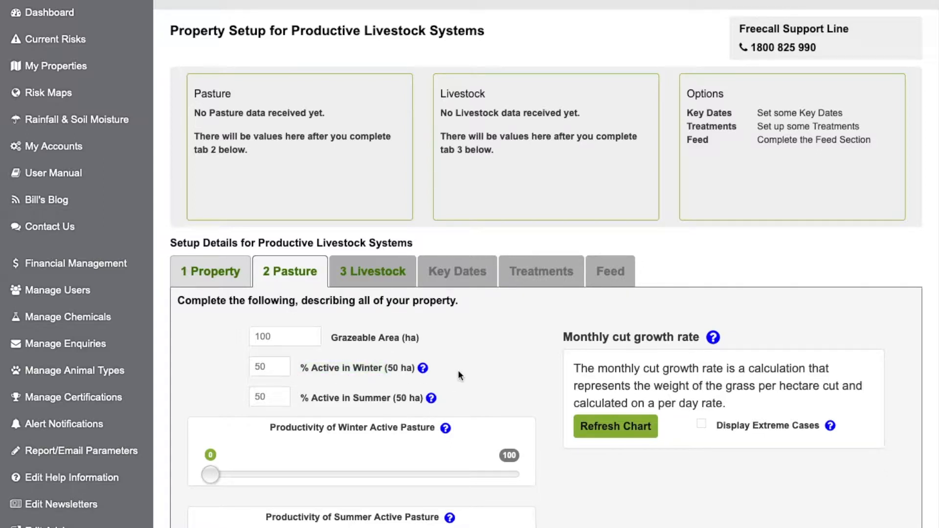
pyautogui.click(423, 371)
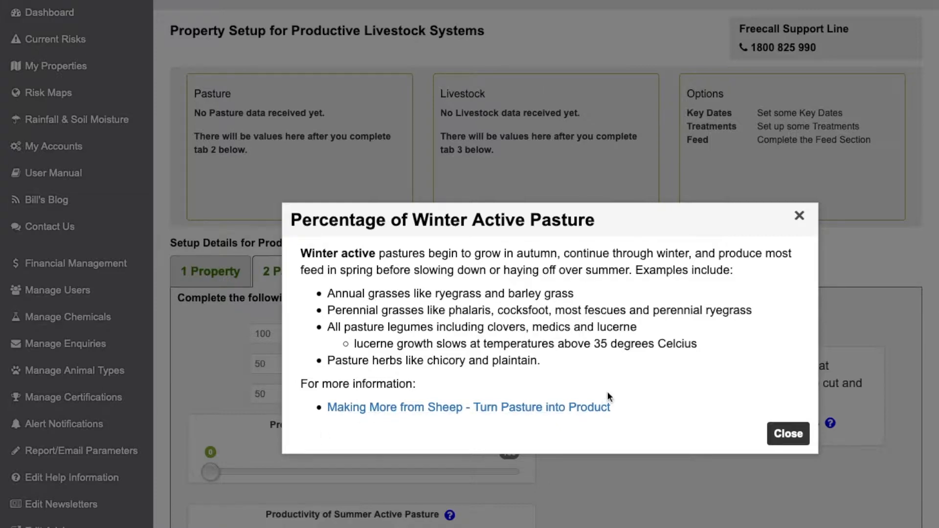
pyautogui.click(787, 434)
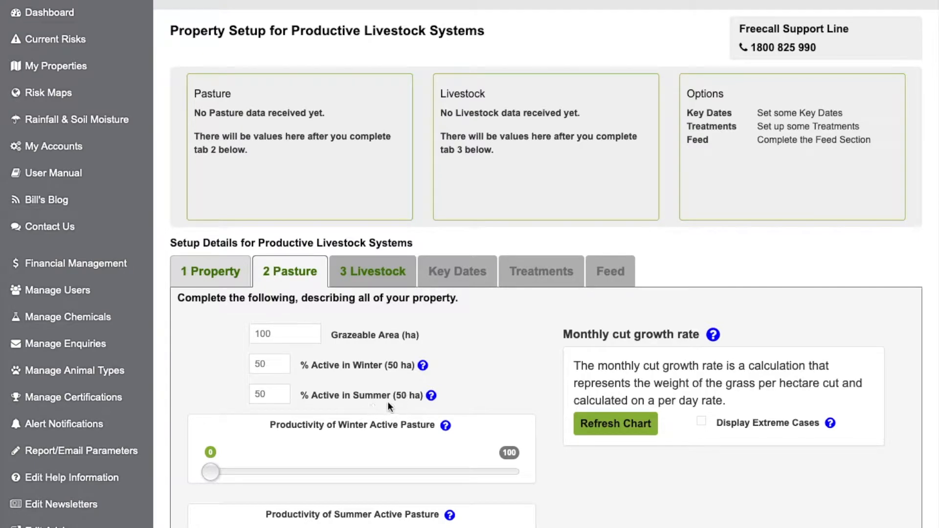
pyautogui.click(432, 396)
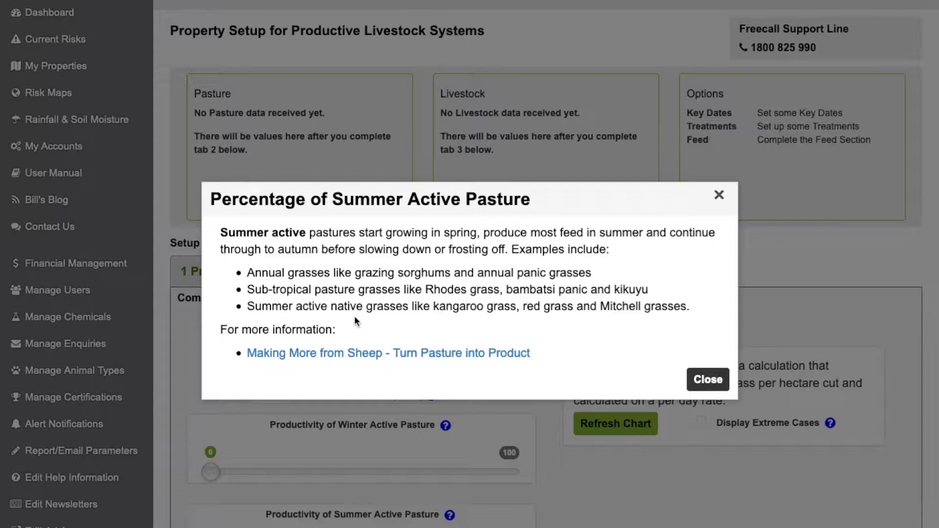
pyautogui.click(713, 380)
# Step: Set the percentage of pasture active in winter to 90
pyautogui.click(269, 366)
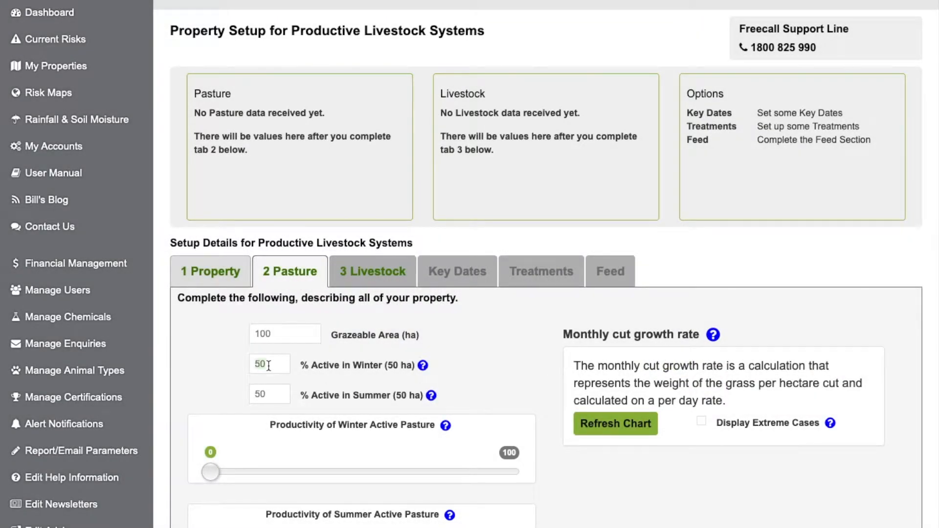
pyautogui.write('90')
# Step: Read the help explanation for the productivity of winter active pasture
pyautogui.scroll(-2, 448, 381)
pyautogui.scroll(-3, 448, 387)
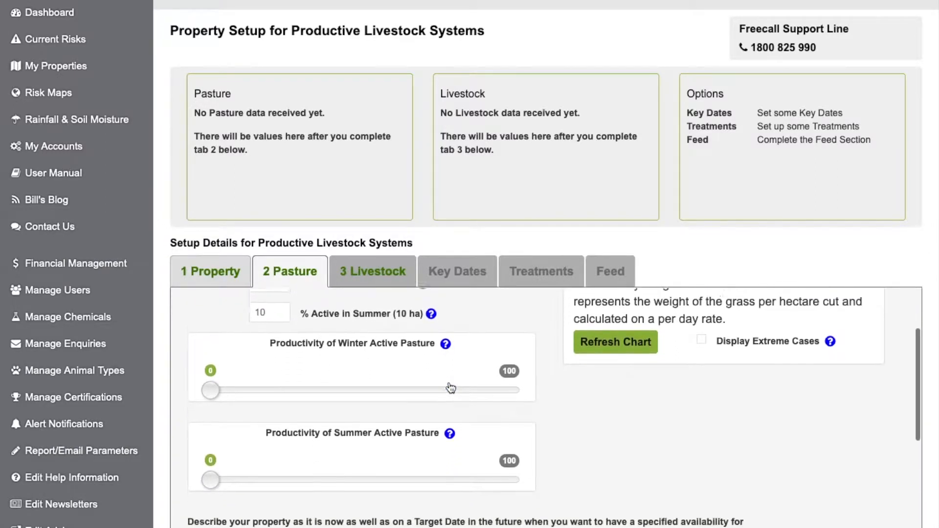
pyautogui.scroll(-1, 449, 382)
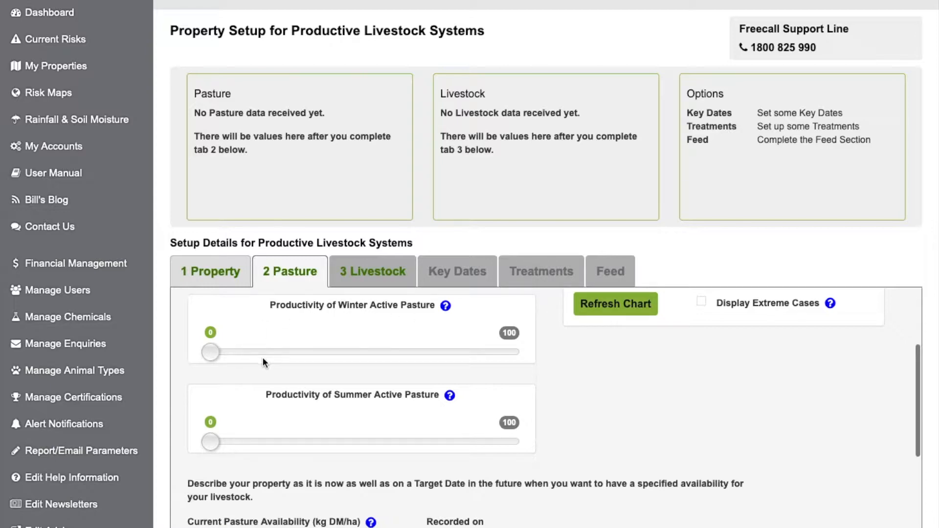
pyautogui.click(445, 306)
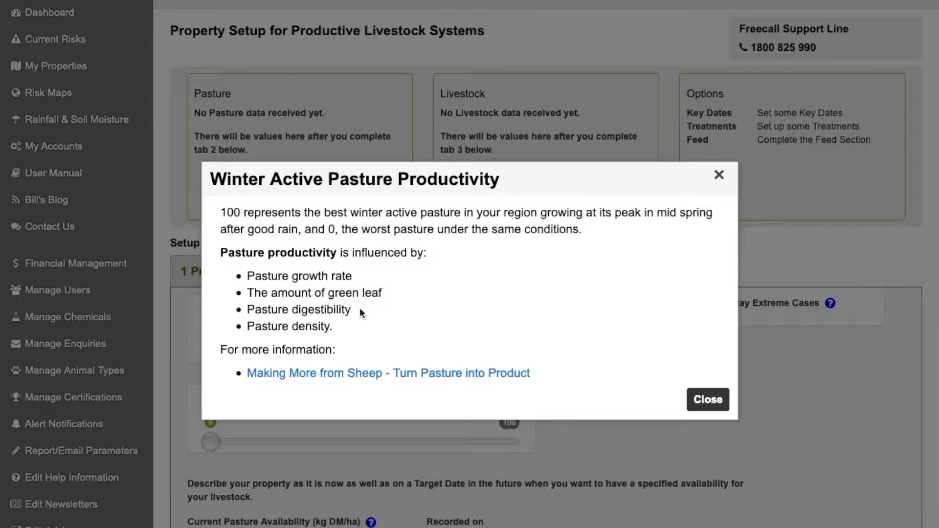
pyautogui.click(721, 176)
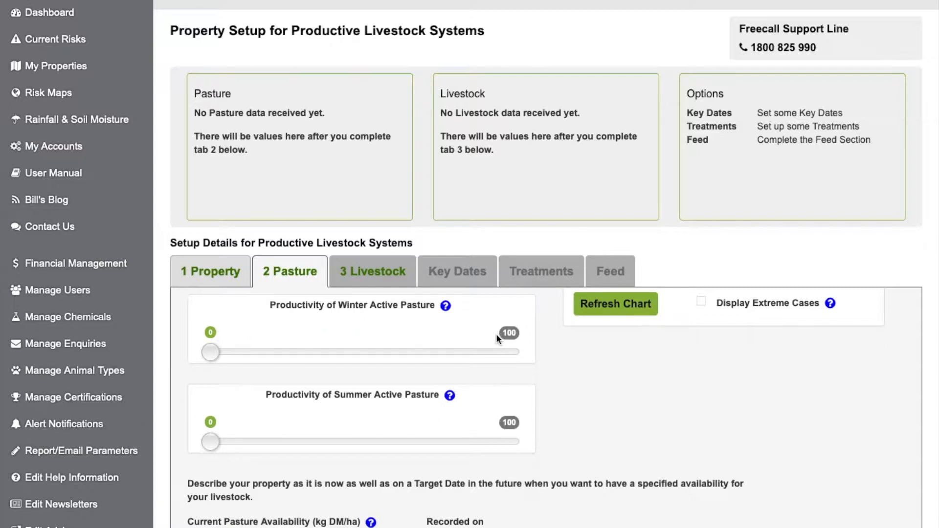
# Step: Set the productivity of winter active pasture to 70 and of summer active pasture to 55
pyautogui.moveTo(210, 353); pyautogui.dragTo(432, 361)
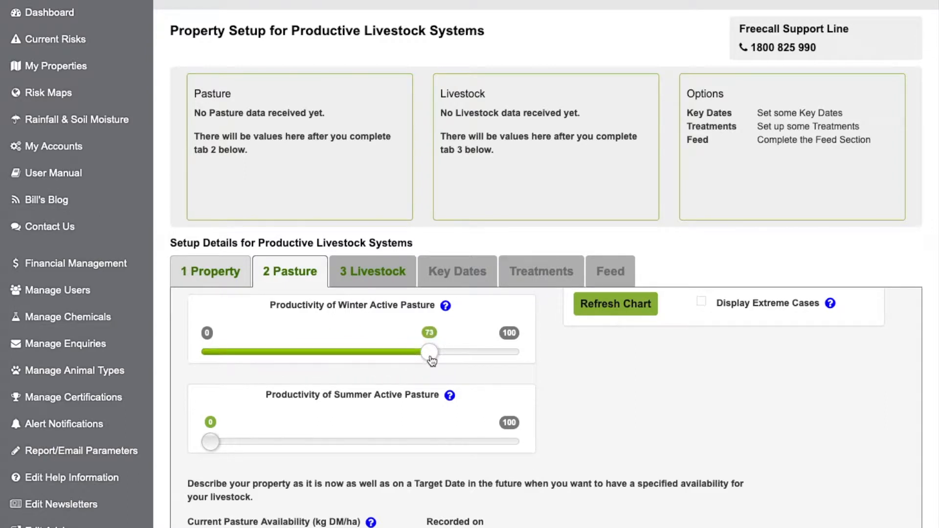
pyautogui.click(432, 361)
pyautogui.moveTo(432, 361); pyautogui.dragTo(421, 362)
pyautogui.moveTo(211, 443); pyautogui.dragTo(376, 444)
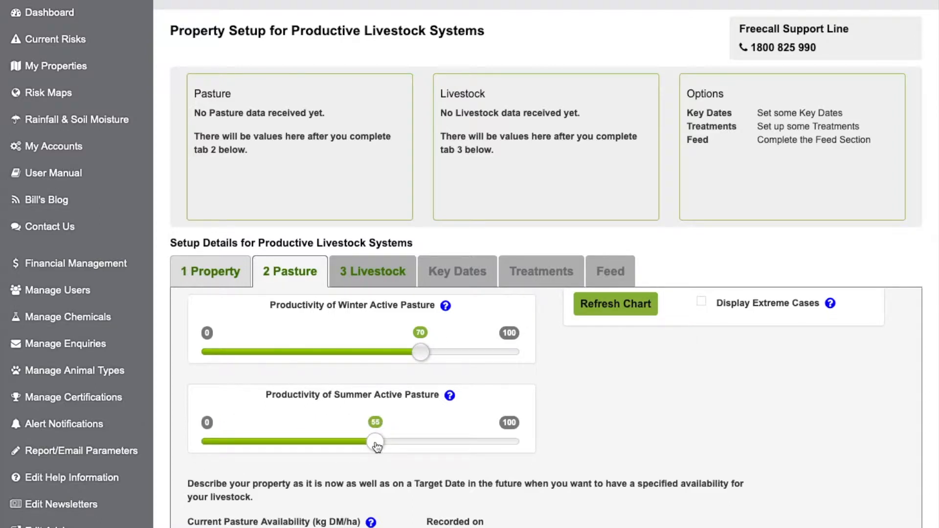
# Step: Refresh the monthly cut growth rate chart and examine its seasonal growth curve
pyautogui.scroll(4, 570, 437)
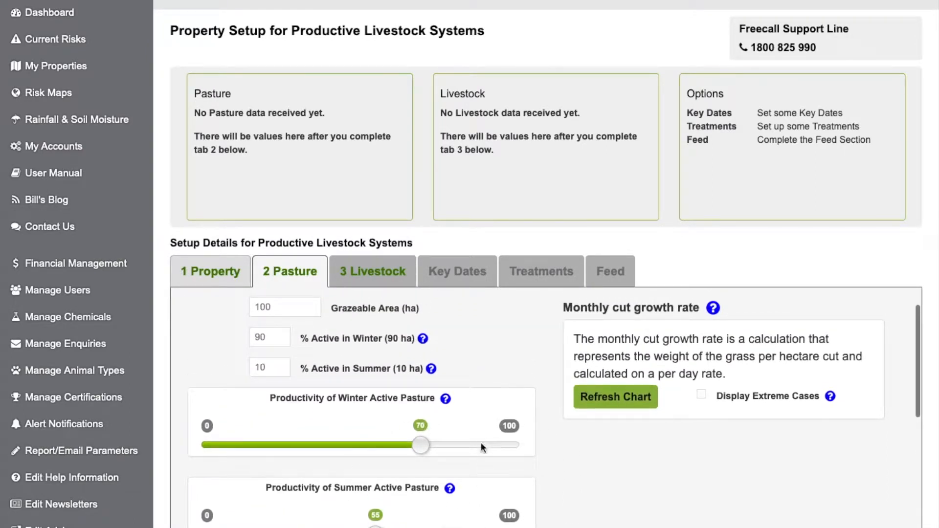
pyautogui.click(631, 398)
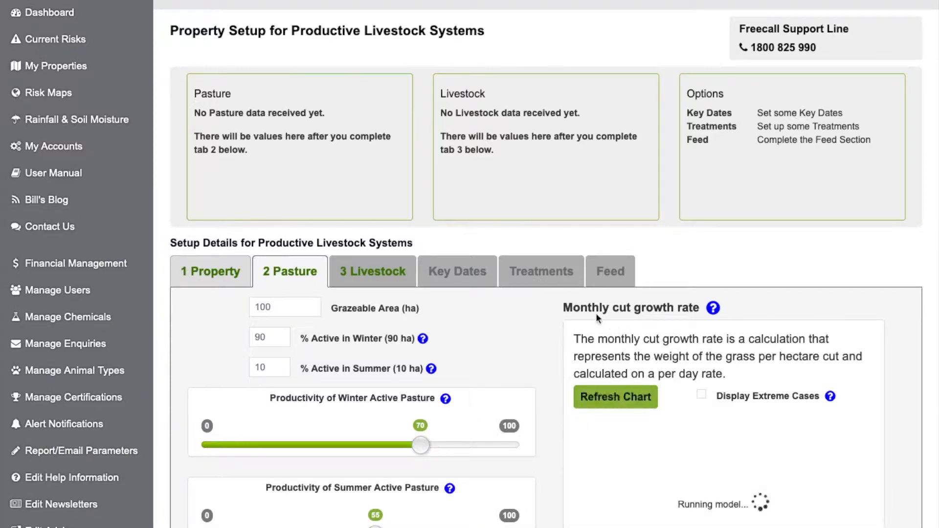
pyautogui.scroll(-1, 693, 317)
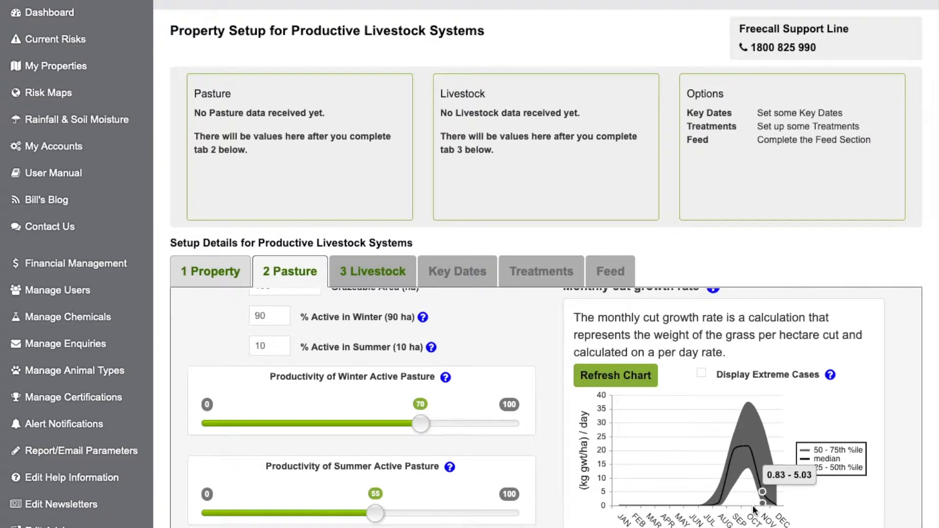
# Step: Set the current pasture availability to 1500 kg DM/ha and the target pasture availability to 500 kg DM/ha
pyautogui.scroll(-3, 753, 510)
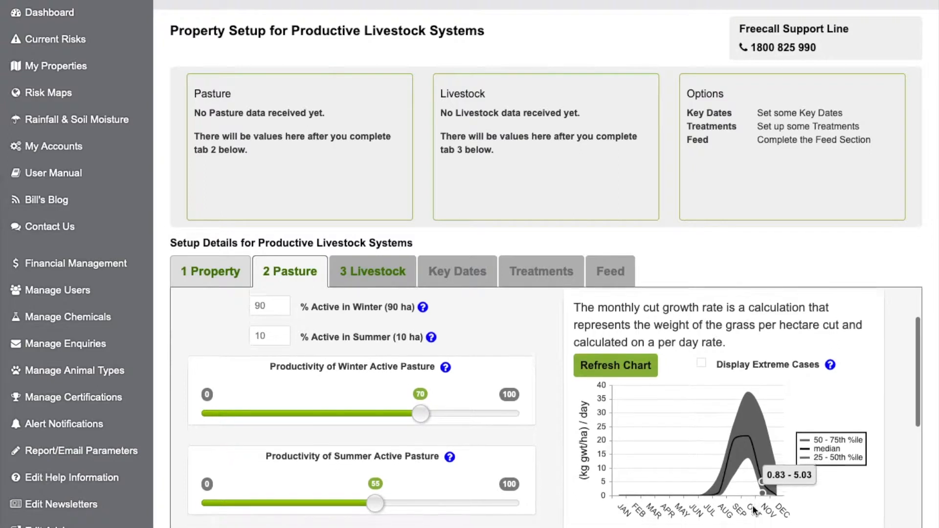
pyautogui.scroll(-2, 754, 508)
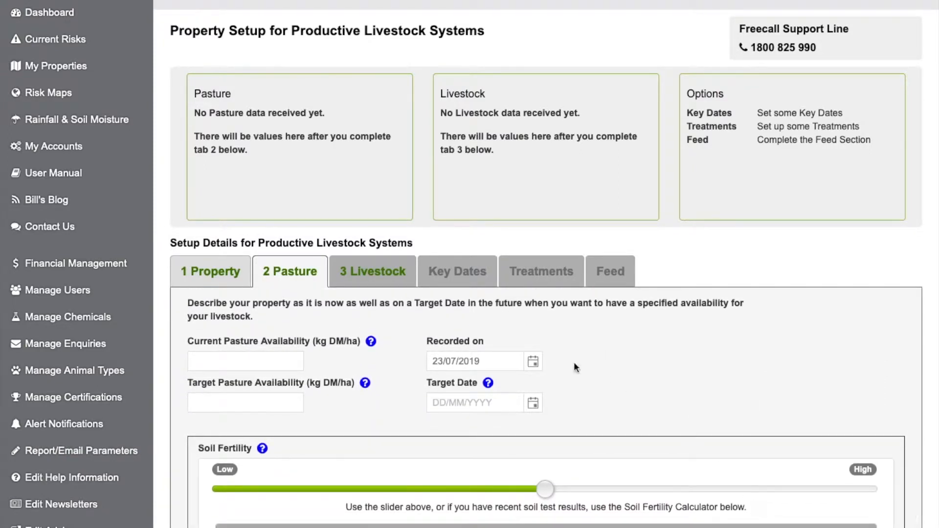
pyautogui.click(261, 360)
pyautogui.write('1500')
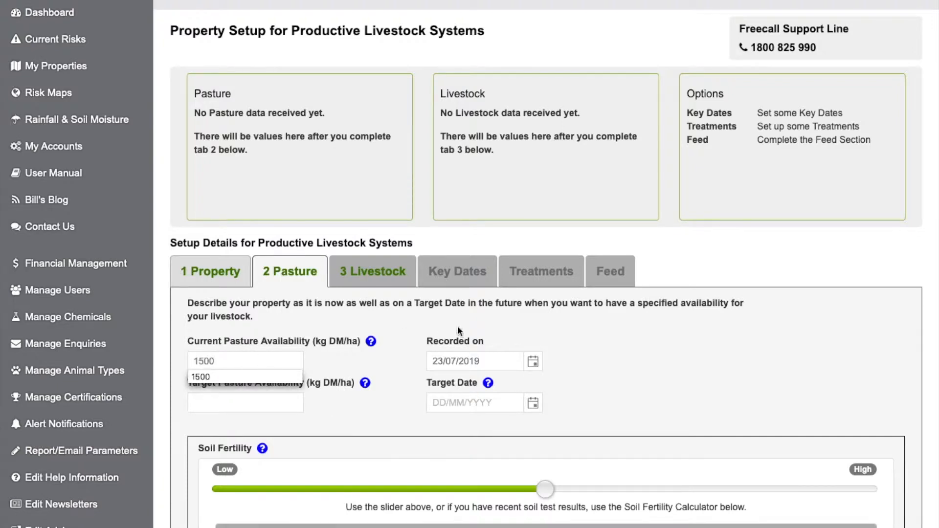
pyautogui.click(384, 354)
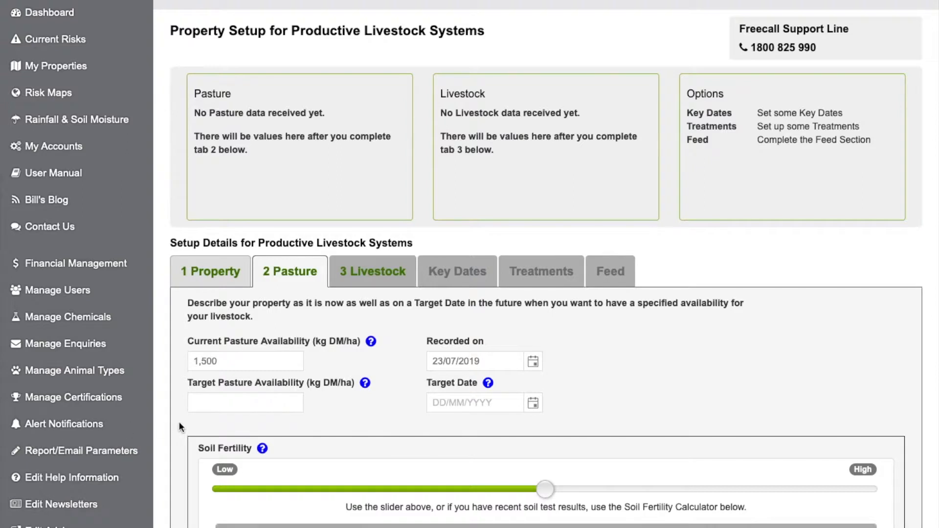
pyautogui.click(220, 406)
pyautogui.write('500')
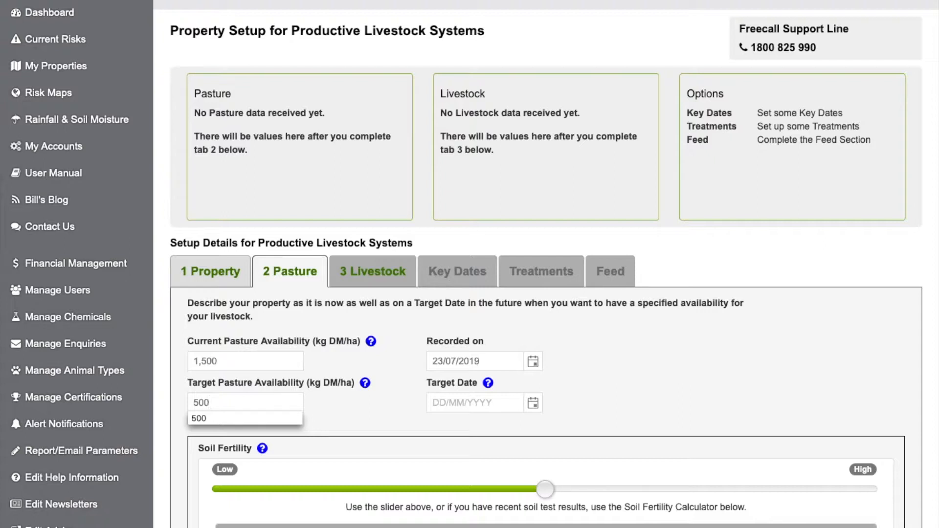
# Step: Set the target date for the pasture availability to 01/12/2019
pyautogui.click(439, 400)
pyautogui.write('01/')
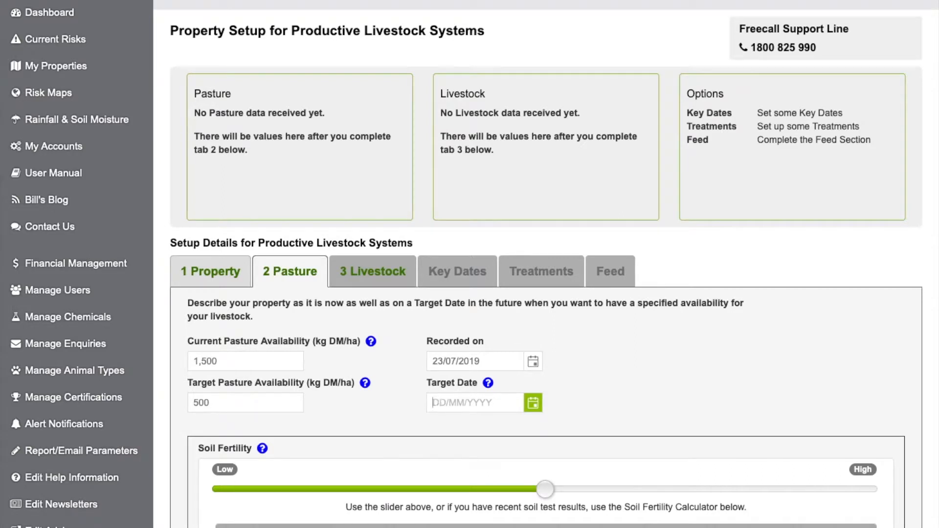
pyautogui.write('12/2019')
# Step: Open the Soil Fertility Calculator and set Colwell Phosphorus to 20 mg/kg and KCl-40 Sulphur to 5 mg/kg
pyautogui.scroll(-3, 554, 410)
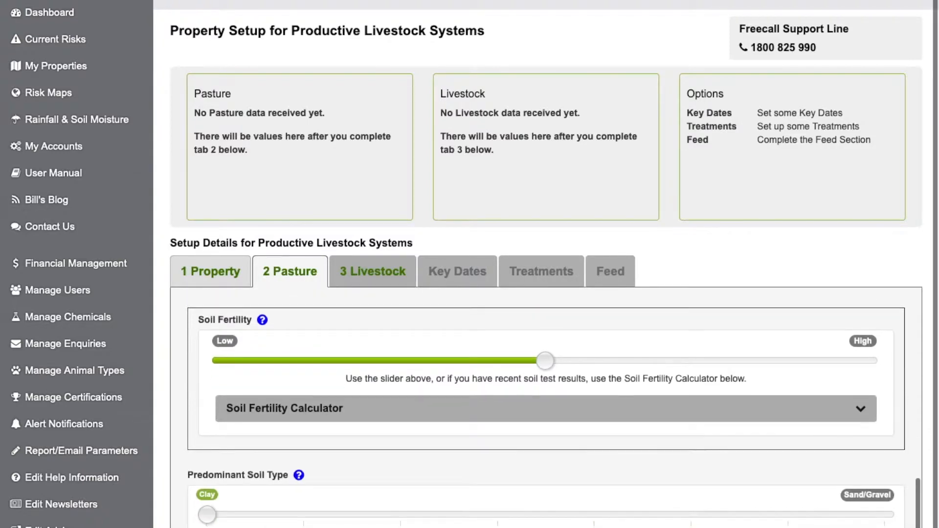
pyautogui.scroll(-1, 272, 388)
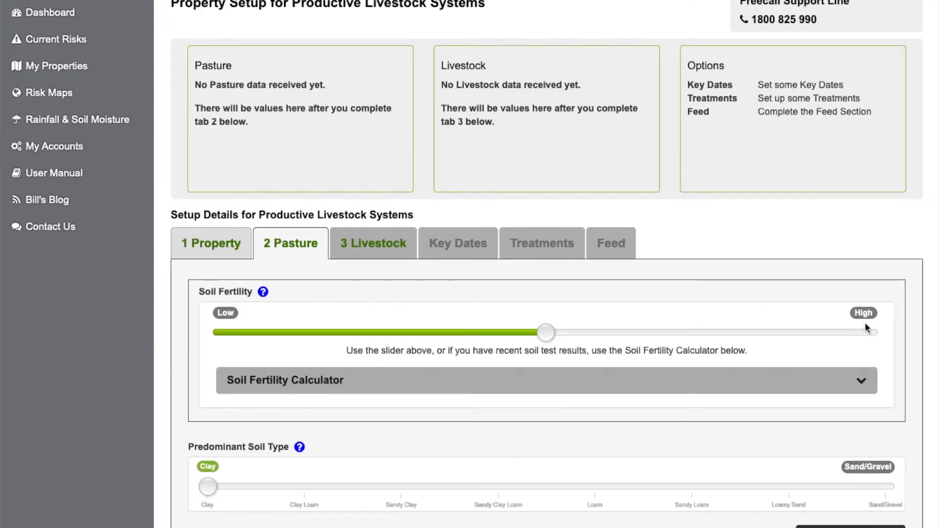
pyautogui.click(863, 386)
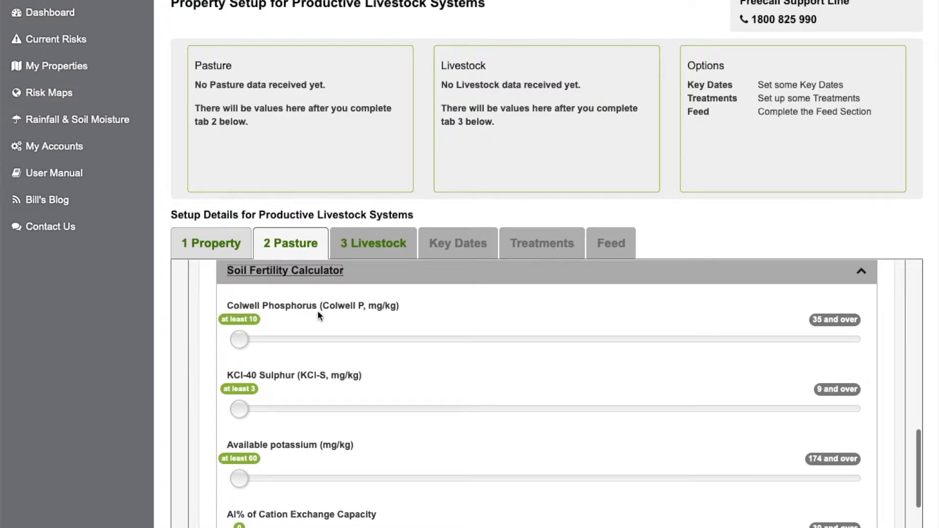
pyautogui.scroll(-2, 241, 367)
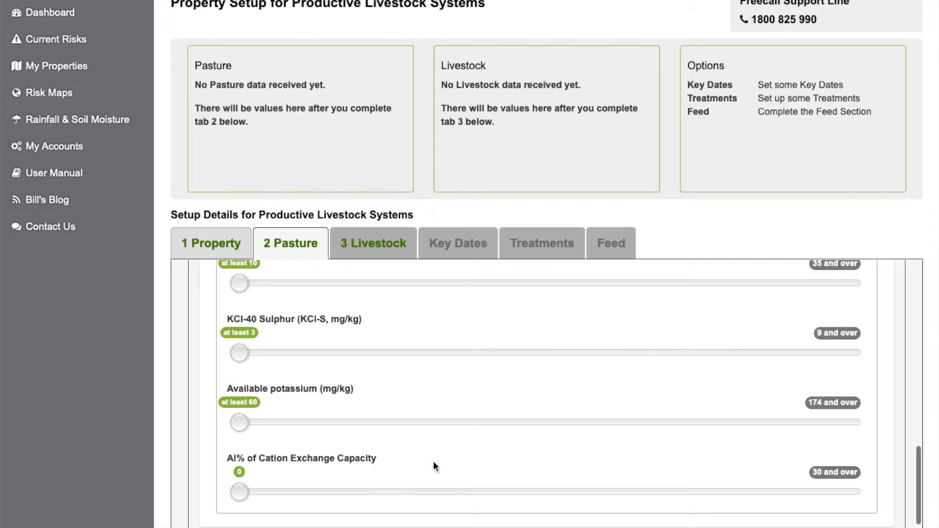
pyautogui.scroll(4, 440, 462)
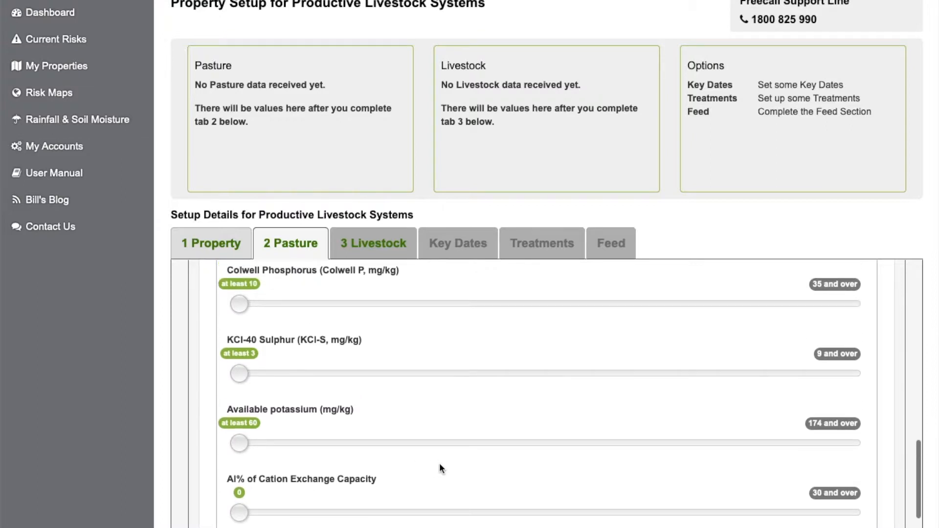
pyautogui.moveTo(240, 388); pyautogui.dragTo(484, 389)
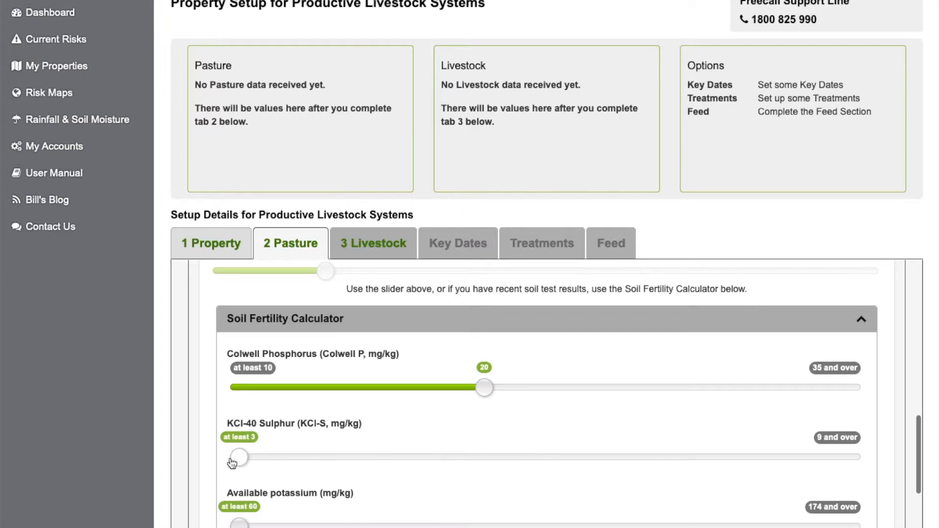
pyautogui.moveTo(240, 457); pyautogui.dragTo(443, 458)
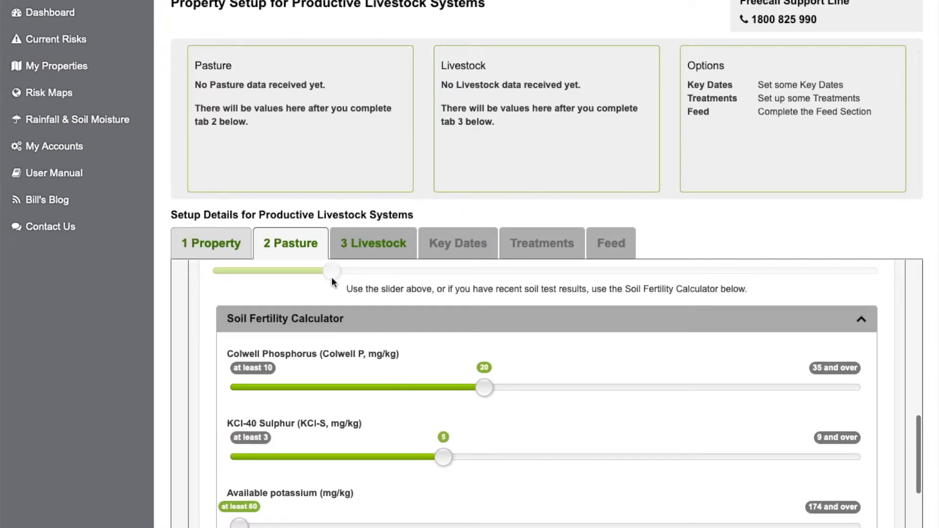
# Step: Set available potassium to 120 mg/kg and Al% of Cation Exchange Capacity to 5, and close the calculator
pyautogui.scroll(1, 325, 272)
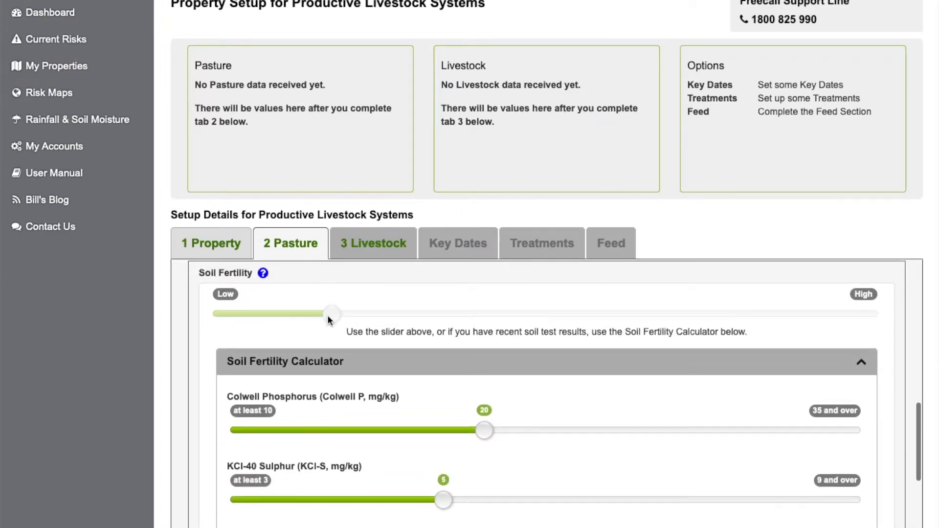
pyautogui.scroll(-2, 326, 318)
pyautogui.moveTo(245, 497); pyautogui.dragTo(562, 496)
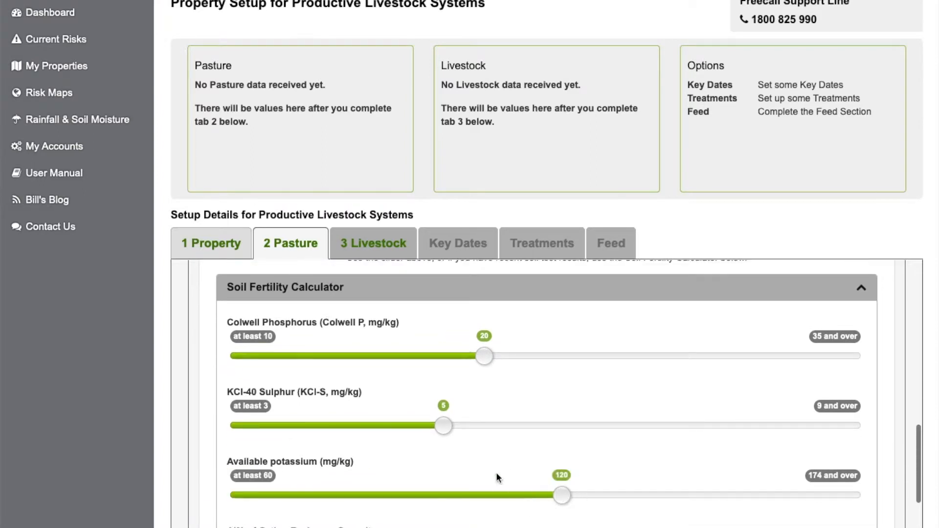
pyautogui.scroll(-1, 430, 422)
pyautogui.moveTo(238, 517); pyautogui.dragTo(316, 520)
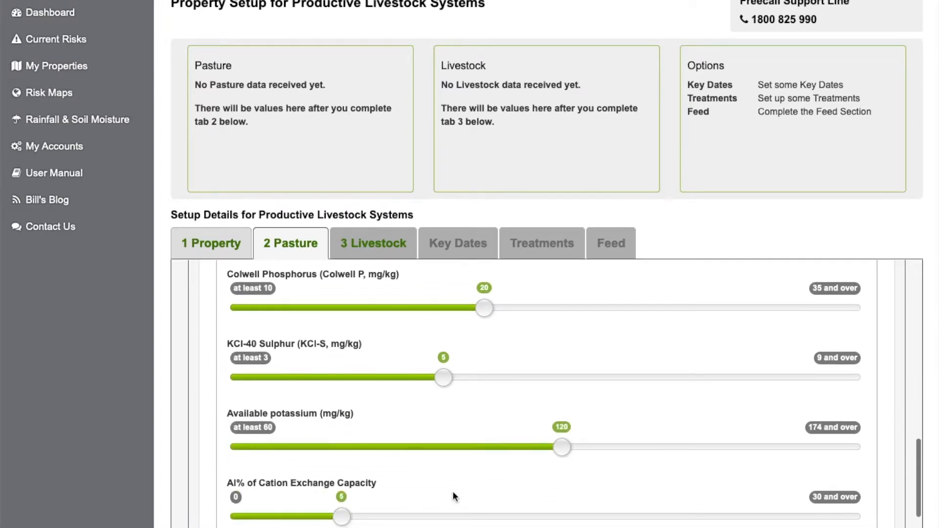
pyautogui.scroll(3, 453, 486)
pyautogui.click(860, 362)
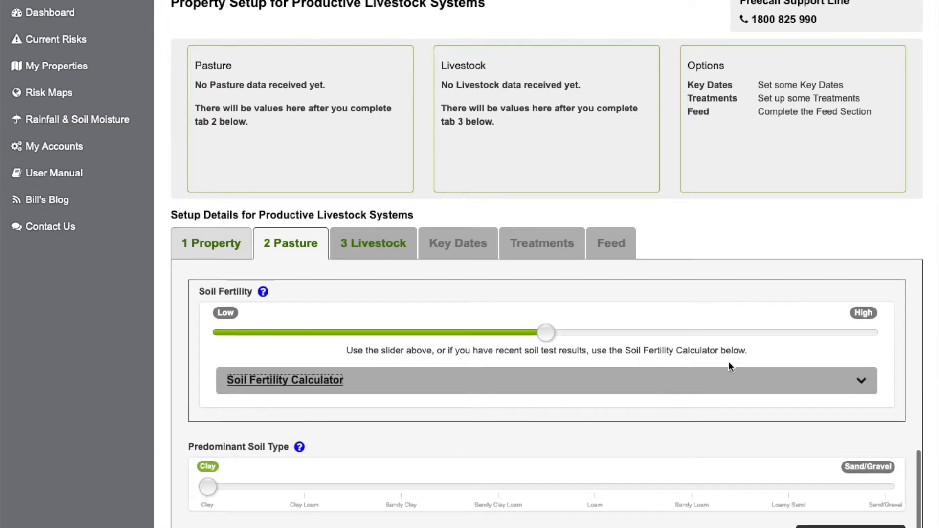
# Step: Set the predominant soil type of the property to Sandy Clay Loam
pyautogui.moveTo(208, 490); pyautogui.dragTo(311, 503)
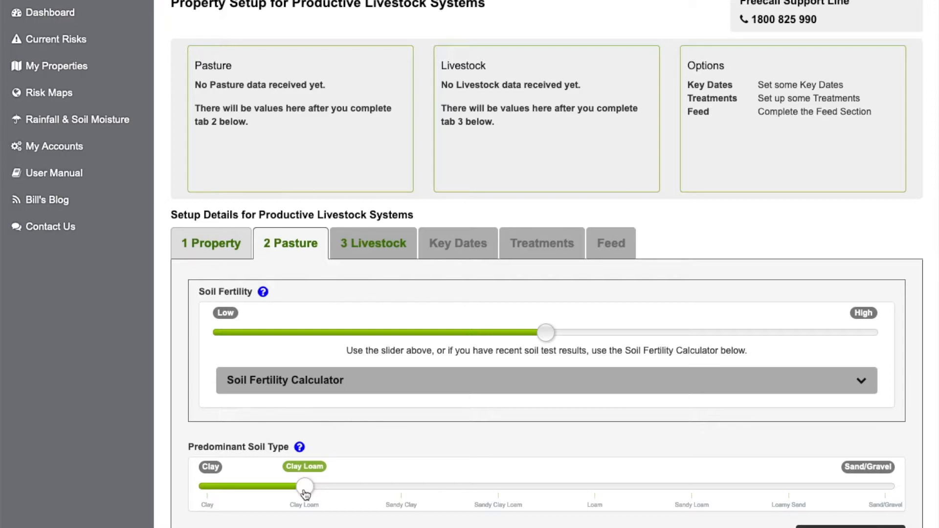
pyautogui.moveTo(305, 487); pyautogui.dragTo(487, 491)
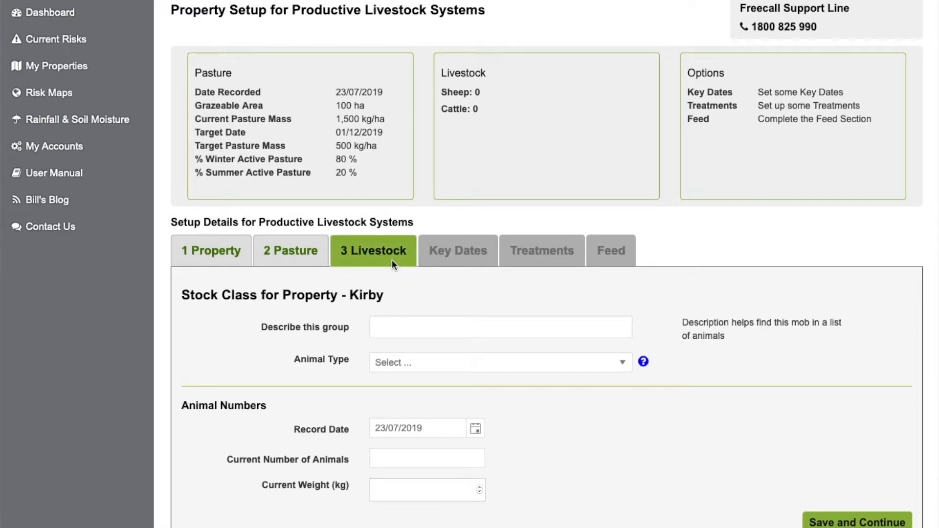
# Step: Describe the stock class as "Adult ewes", with animal type Breeding Ewes and breed type Medium frame Merino
pyautogui.click(393, 326)
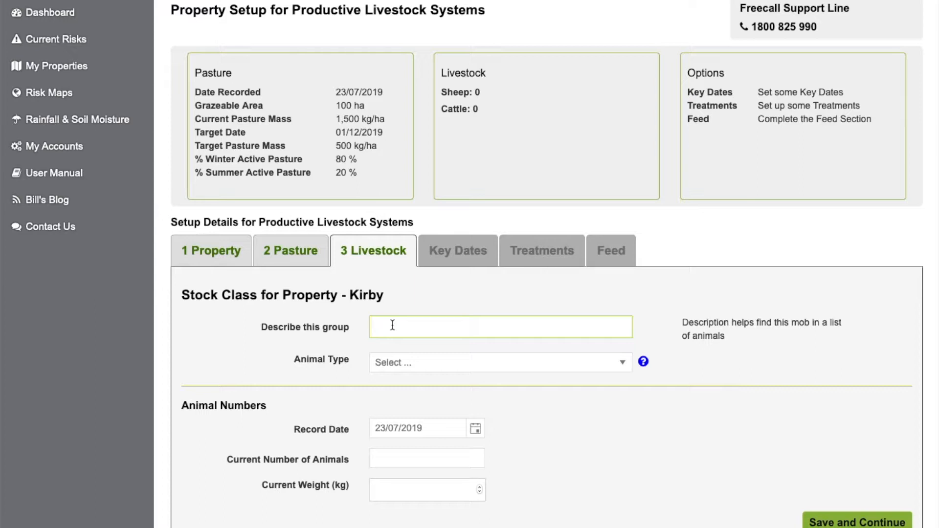
pyautogui.write('Adult ewes')
pyautogui.click(450, 371)
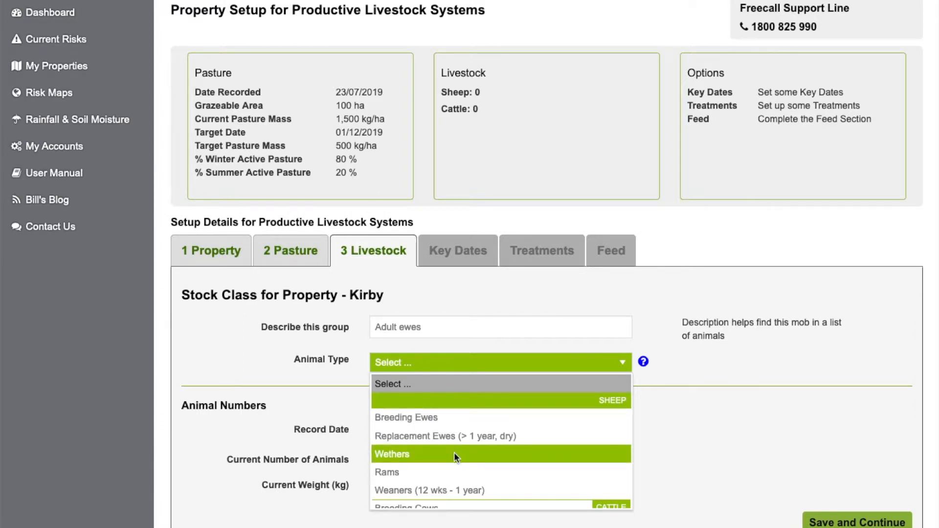
pyautogui.scroll(-3, 454, 452)
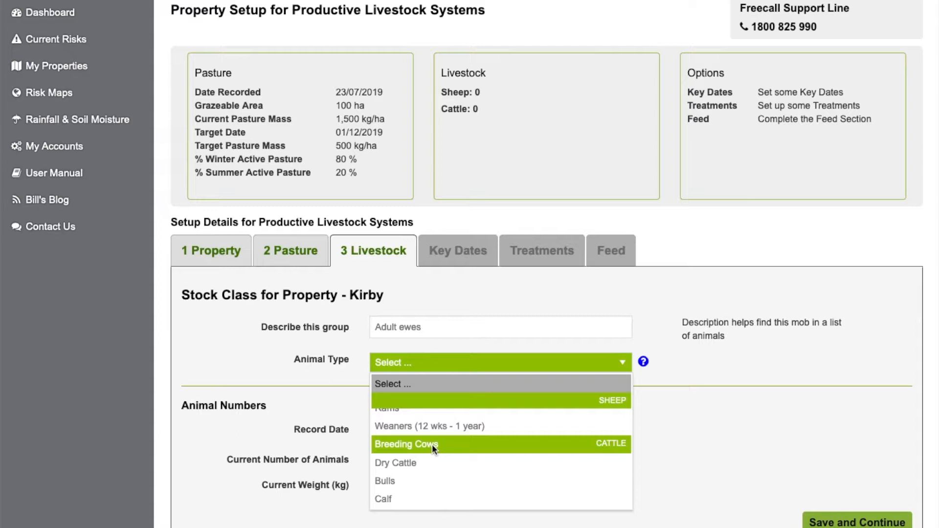
pyautogui.scroll(2, 432, 445)
pyautogui.click(434, 416)
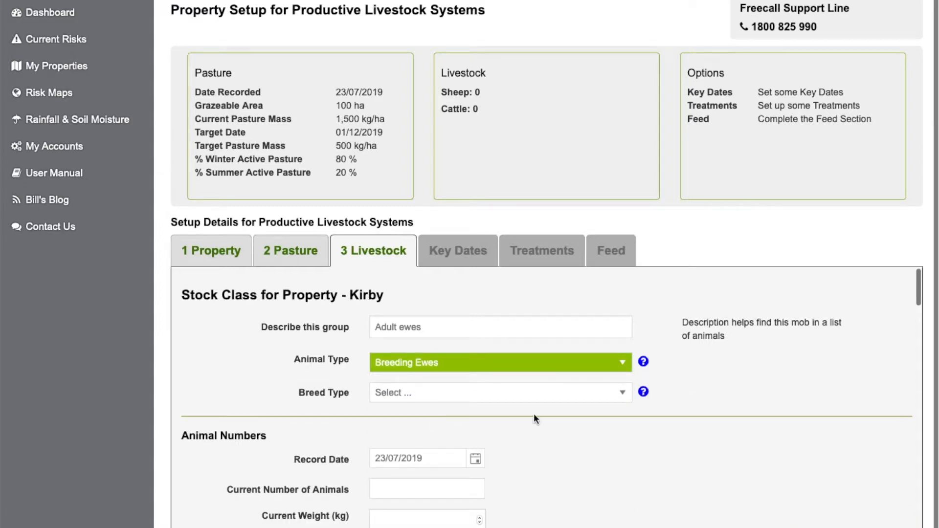
pyautogui.scroll(-1, 757, 370)
pyautogui.click(617, 338)
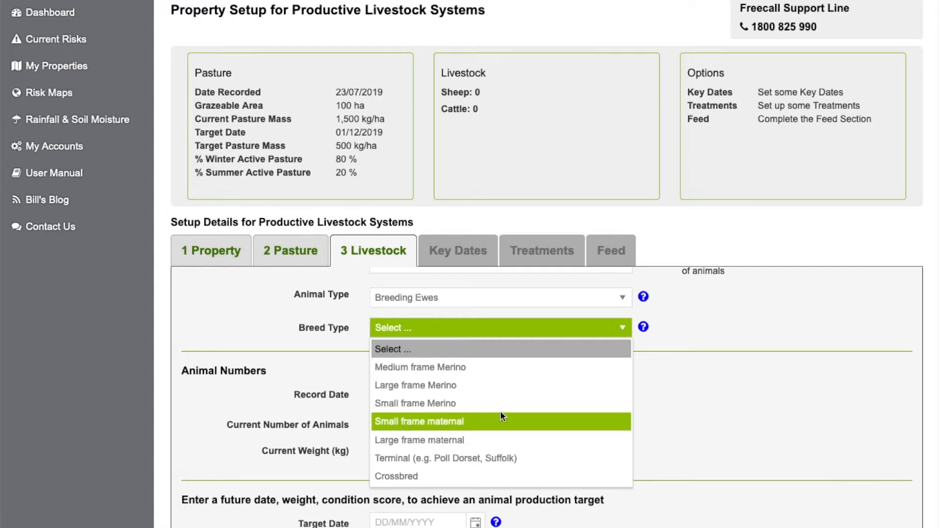
pyautogui.click(502, 374)
# Step: Set the current number of animals to 500 and their current weight to 60 kg
pyautogui.scroll(-2, 502, 374)
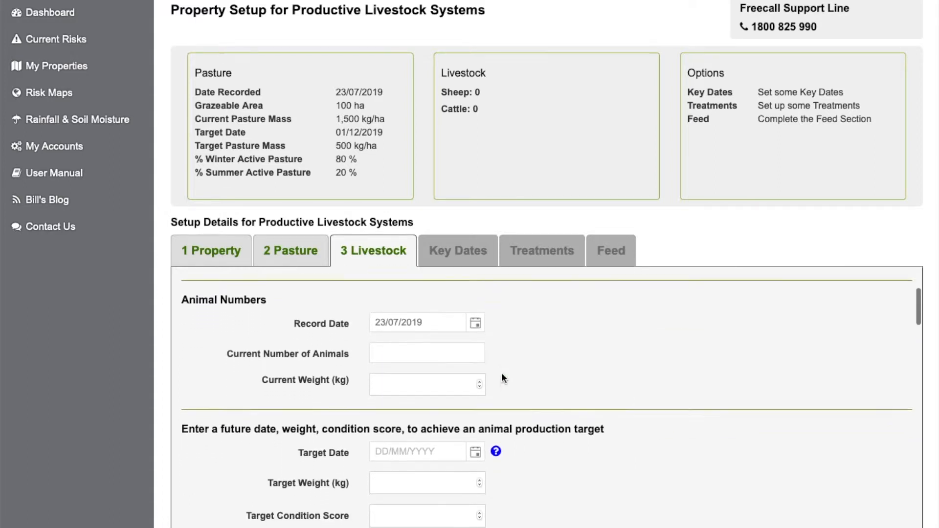
pyautogui.click(440, 317)
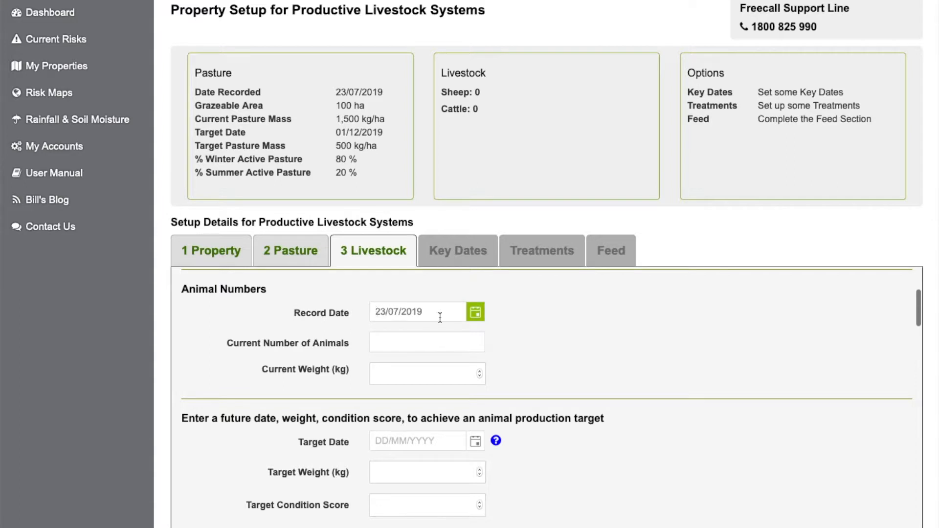
pyautogui.scroll(-1, 598, 330)
pyautogui.click(408, 313)
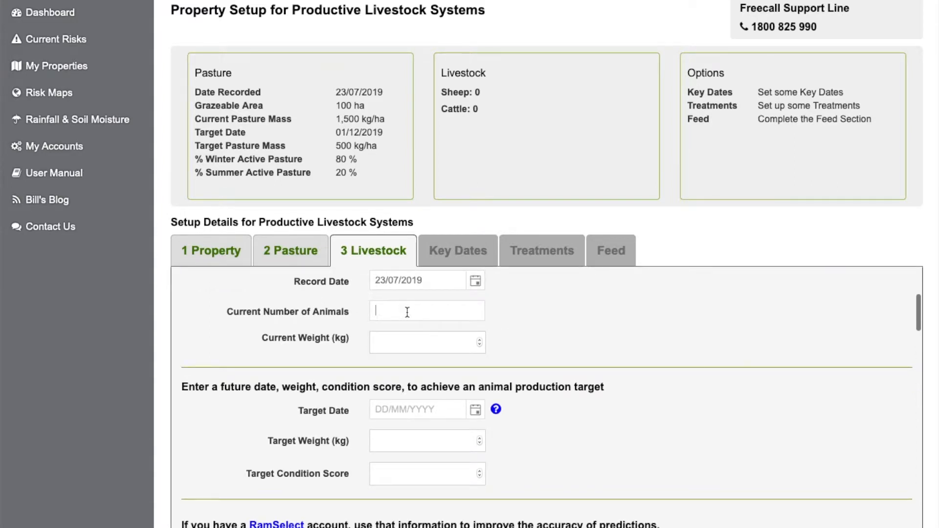
pyautogui.write('500')
pyautogui.click(410, 338)
pyautogui.write('60')
# Step: Enter the animal production target: target date 01/09/2019, target weight 60 kg and target condition score 3
pyautogui.scroll(-2, 630, 335)
pyautogui.click(438, 346)
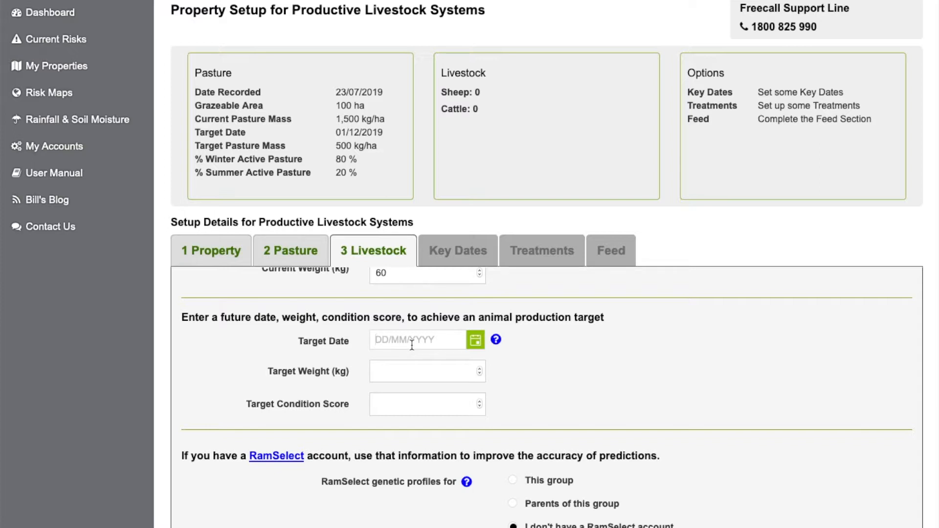
pyautogui.press('BackSpace')
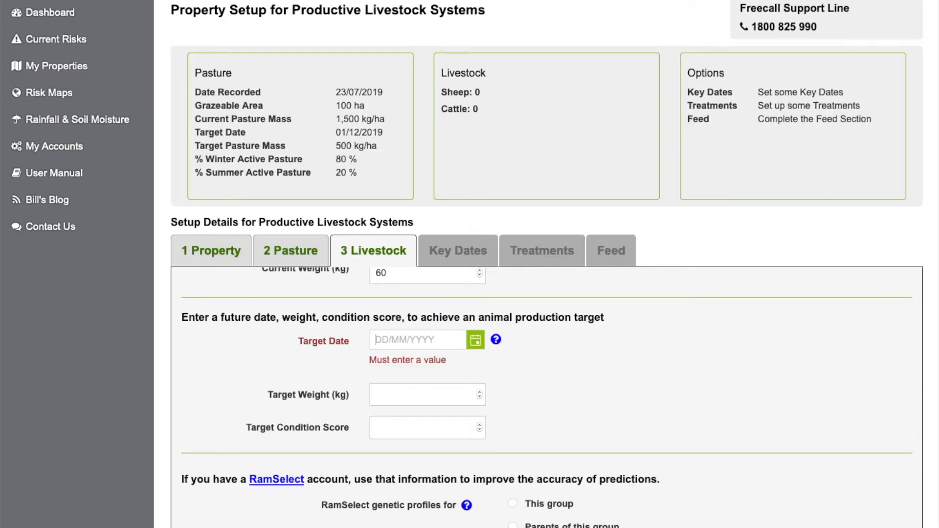
pyautogui.write('01')
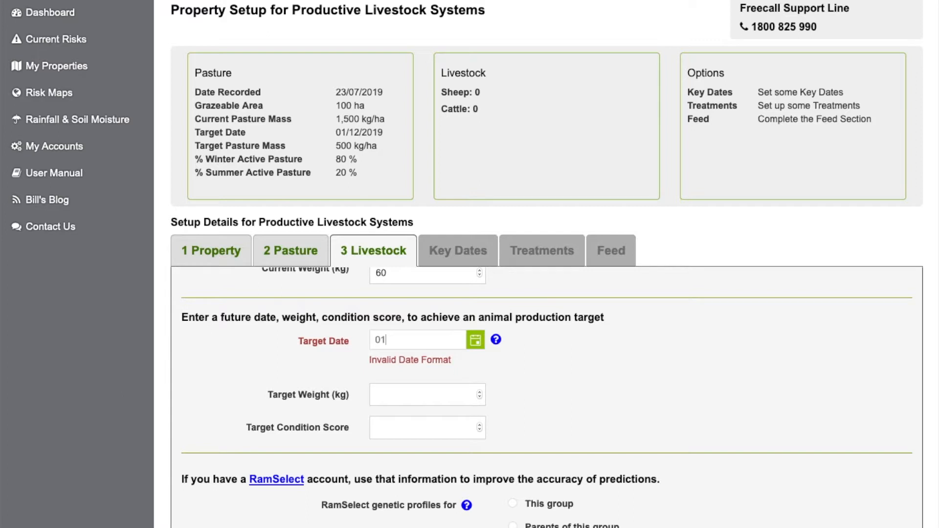
pyautogui.write('/09/2019')
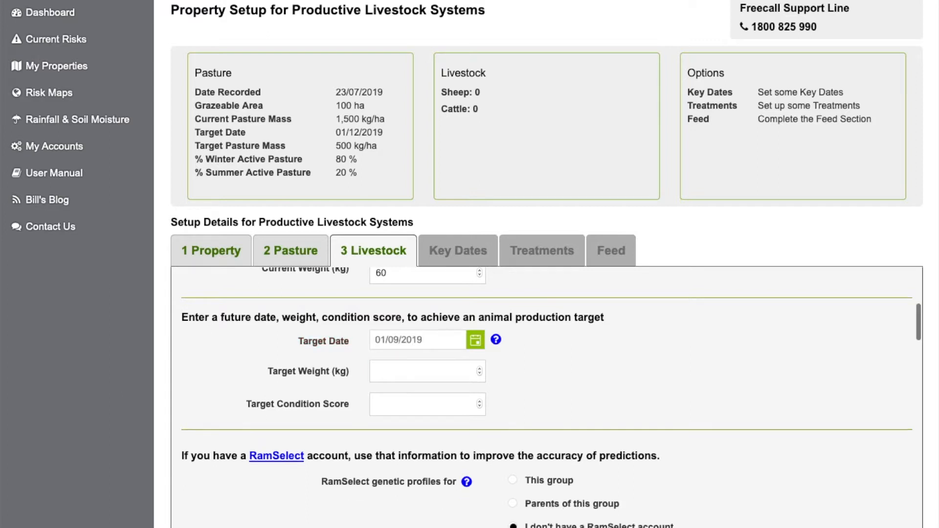
pyautogui.click(403, 375)
pyautogui.write('60')
pyautogui.click(396, 402)
pyautogui.write('3')
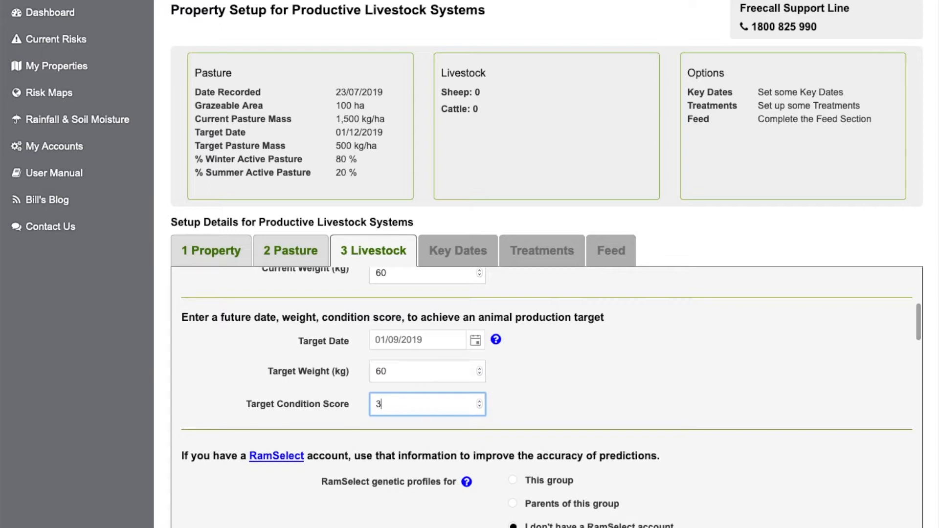
pyautogui.click(580, 388)
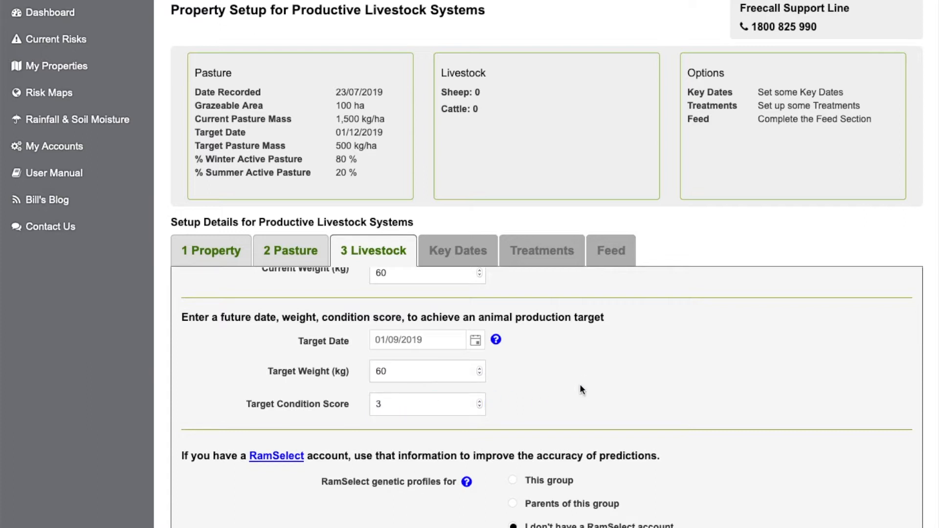
# Step: Choose to use RamSelect genetic profiles for this group
pyautogui.scroll(-3, 579, 385)
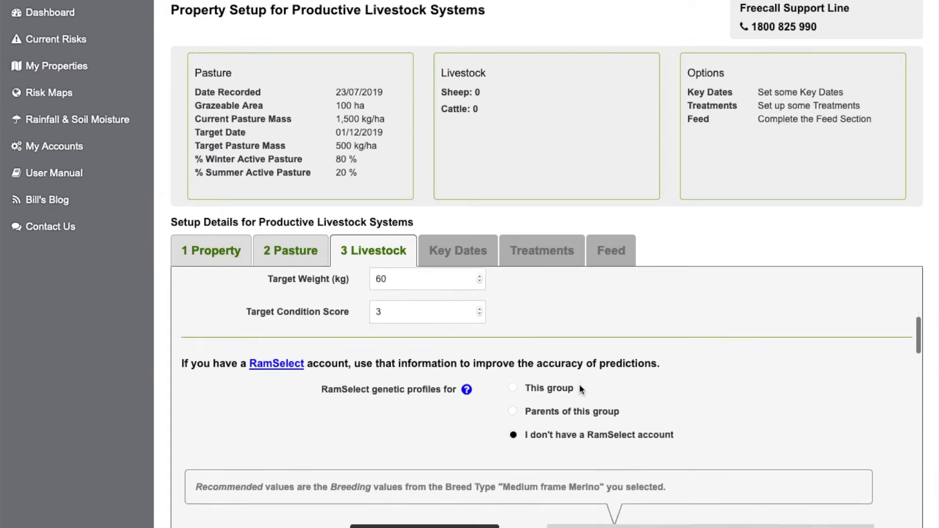
pyautogui.scroll(-2, 580, 385)
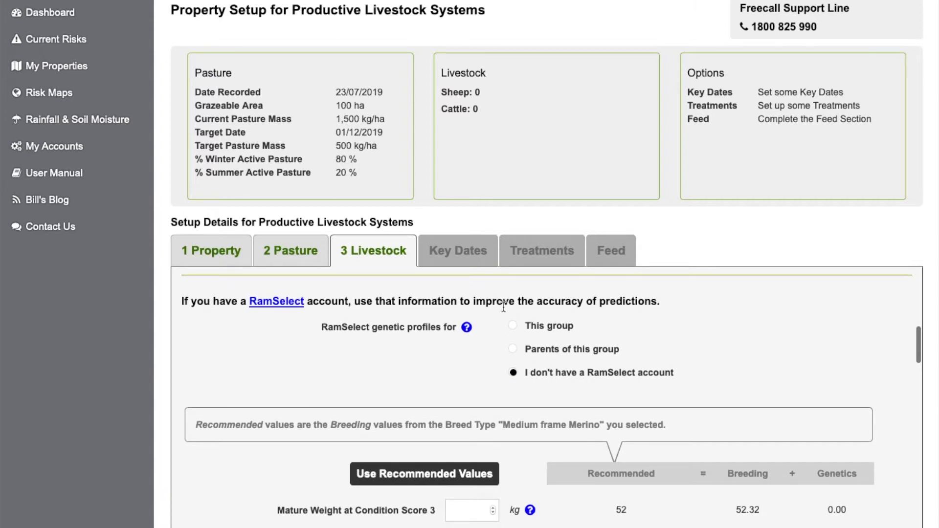
pyautogui.scroll(-1, 504, 307)
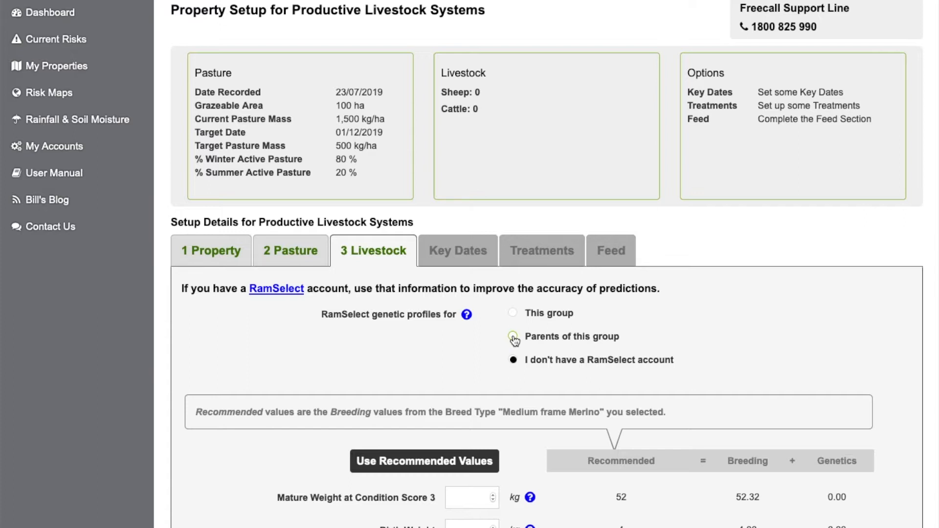
pyautogui.click(515, 313)
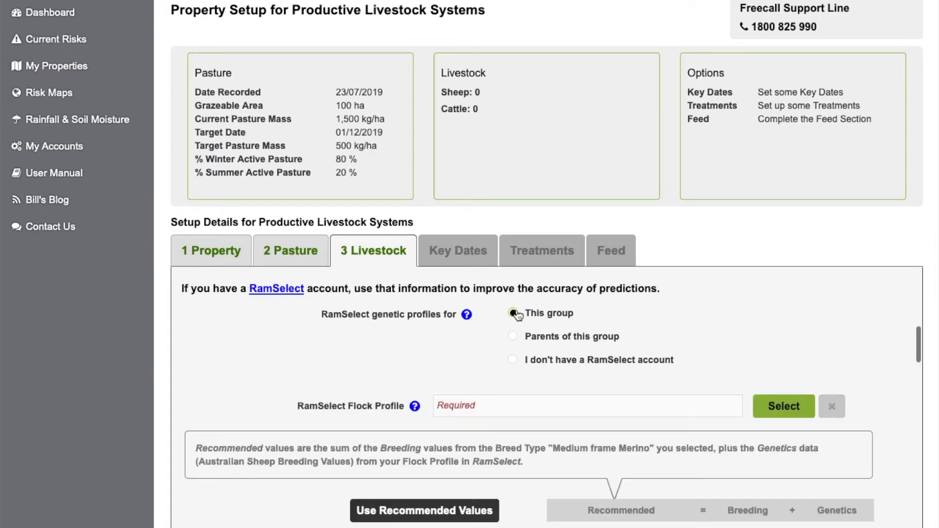
pyautogui.scroll(-1, 540, 385)
pyautogui.scroll(1, 539, 395)
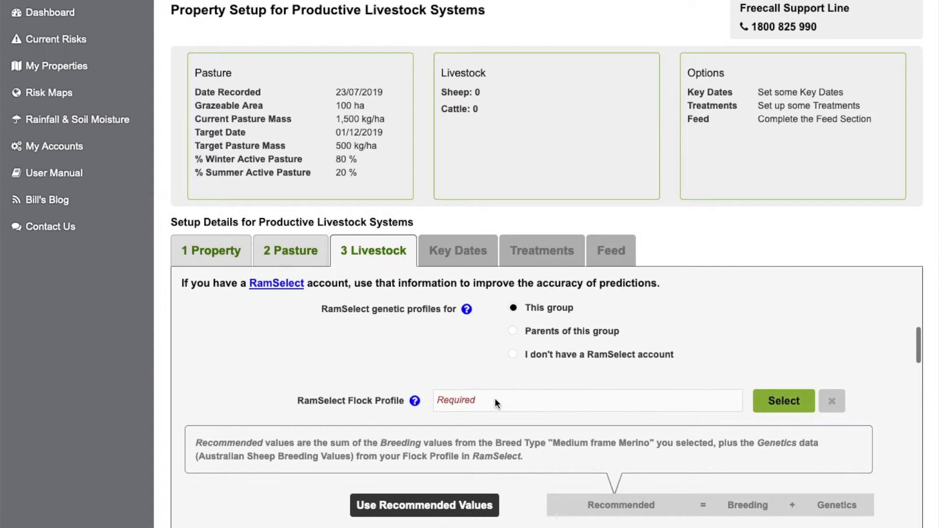
pyautogui.click(781, 400)
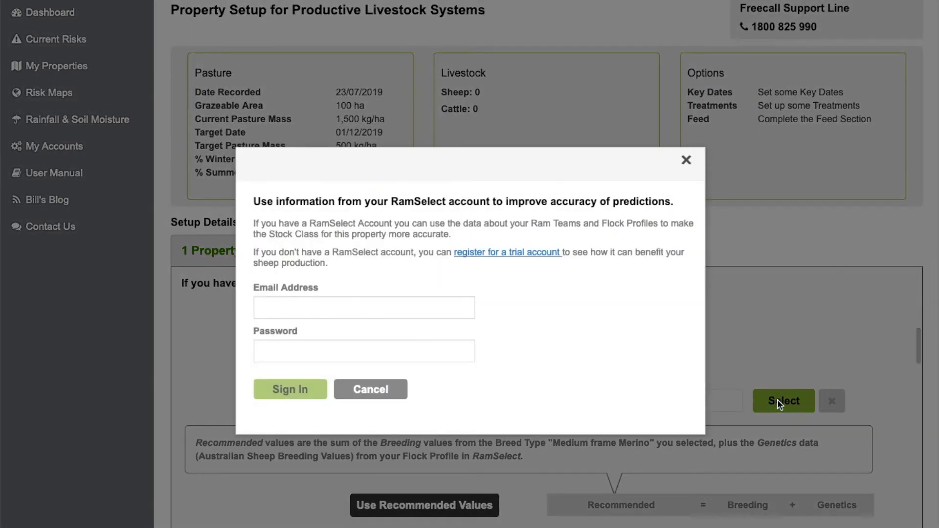
pyautogui.click(430, 310)
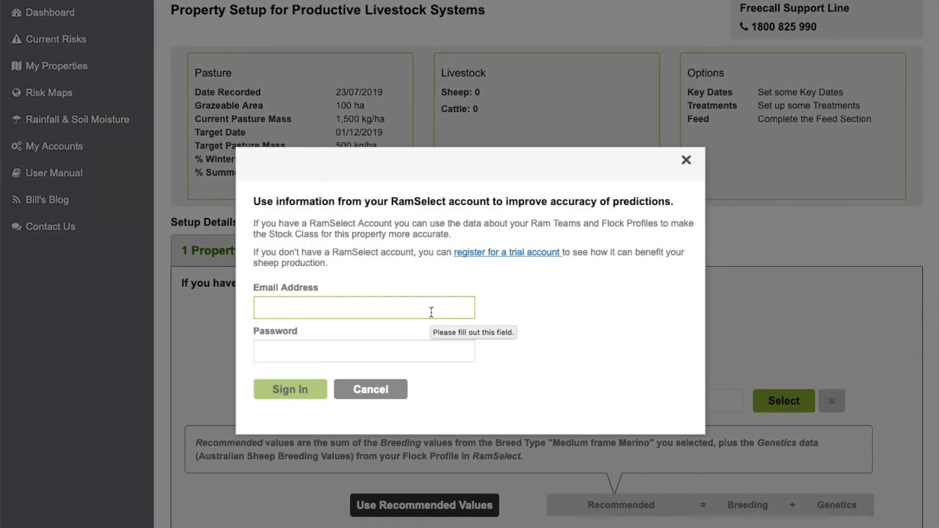
pyautogui.click(684, 160)
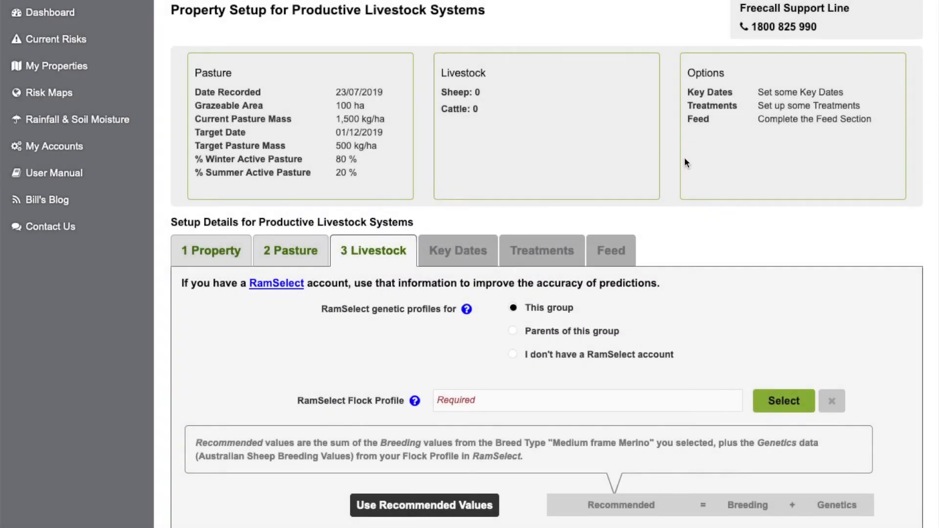
# Step: Change the RamSelect genetic profiles choice to "I don't have a RamSelect account"
pyautogui.click(512, 347)
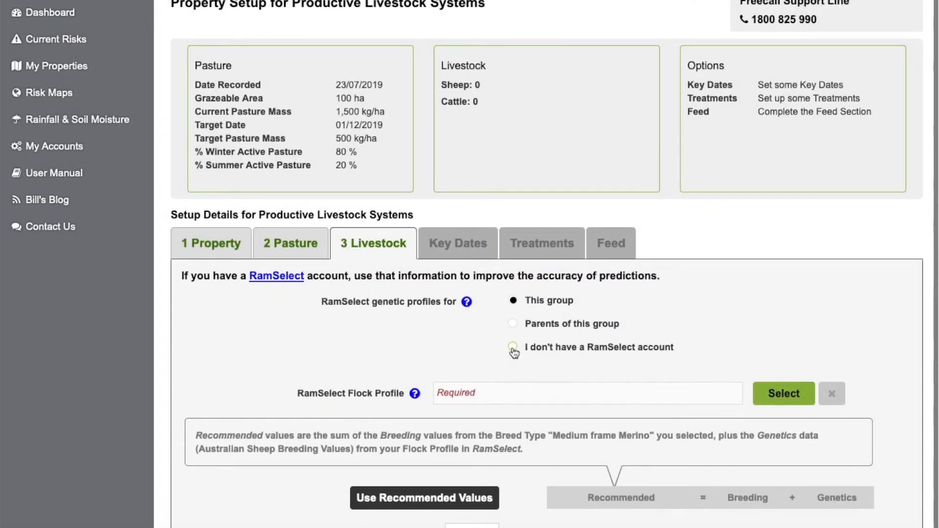
pyautogui.scroll(-3, 607, 327)
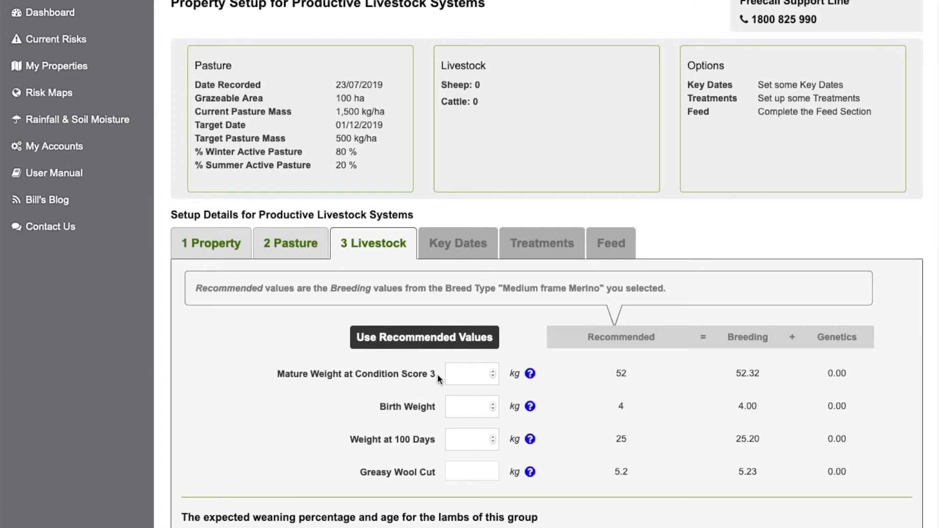
# Step: Compare the recommended mature weight and other breeding values with the breed type, current weight and target weight entered for this group
pyautogui.click(629, 373)
pyautogui.moveTo(628, 372); pyautogui.dragTo(615, 371)
pyautogui.scroll(1, 627, 381)
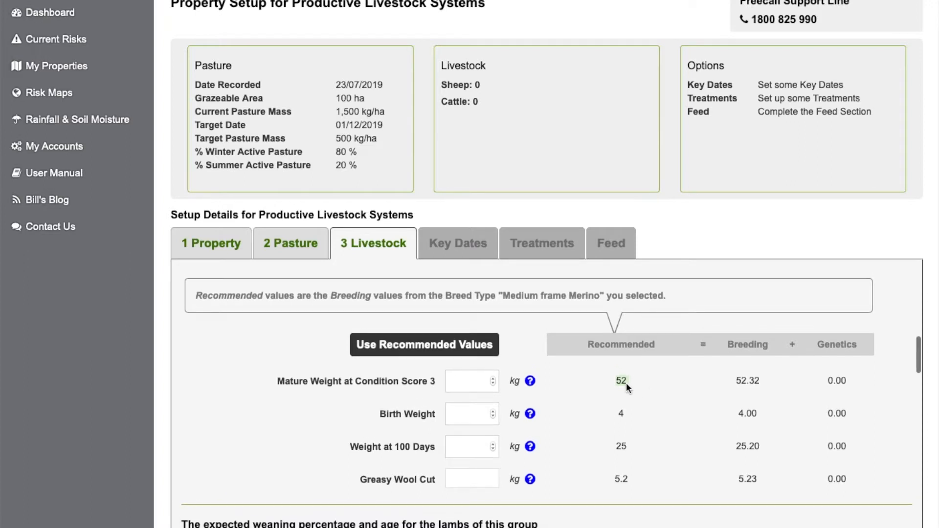
pyautogui.scroll(8, 626, 384)
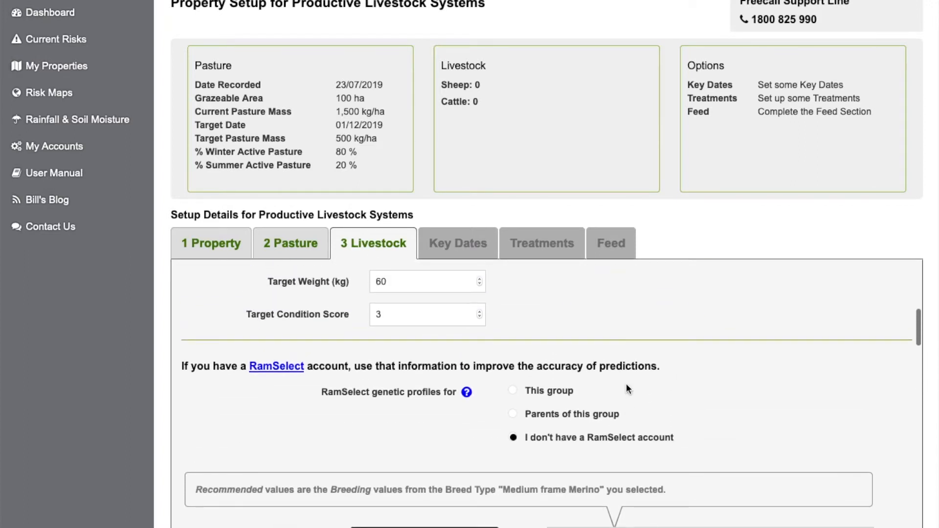
pyautogui.scroll(5, 626, 384)
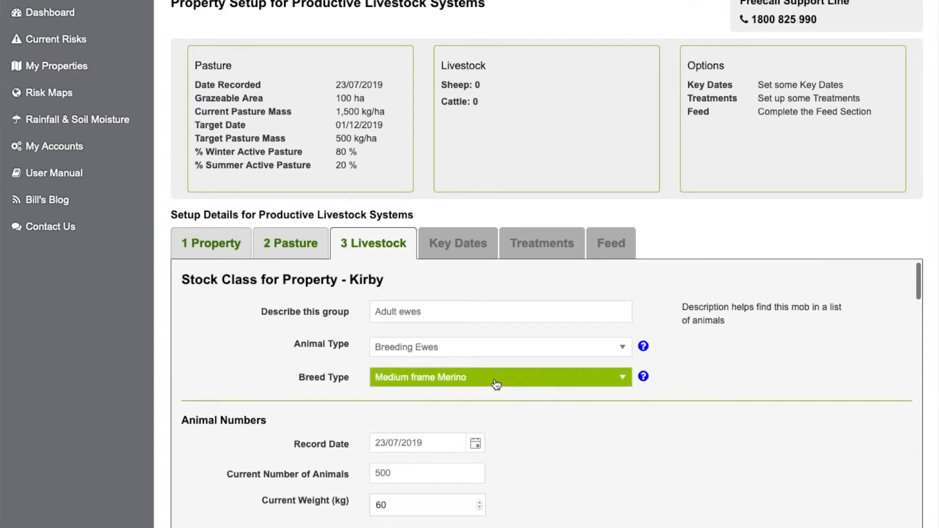
pyautogui.scroll(-1, 506, 384)
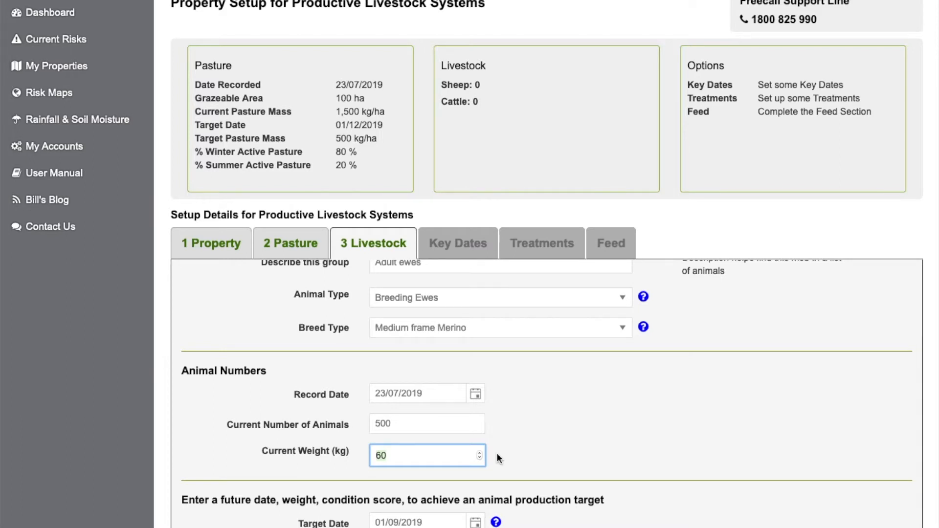
pyautogui.scroll(-4, 497, 453)
pyautogui.scroll(-5, 497, 453)
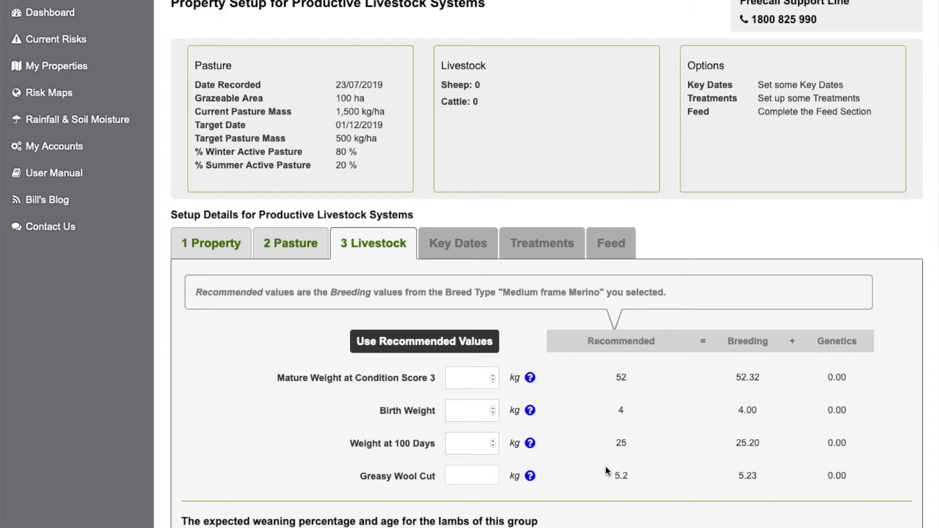
# Step: Fill in the recommended breeding values, then override the weight at 100 days with 23 kg and adjust the mature weight at condition score 3
pyautogui.click(447, 345)
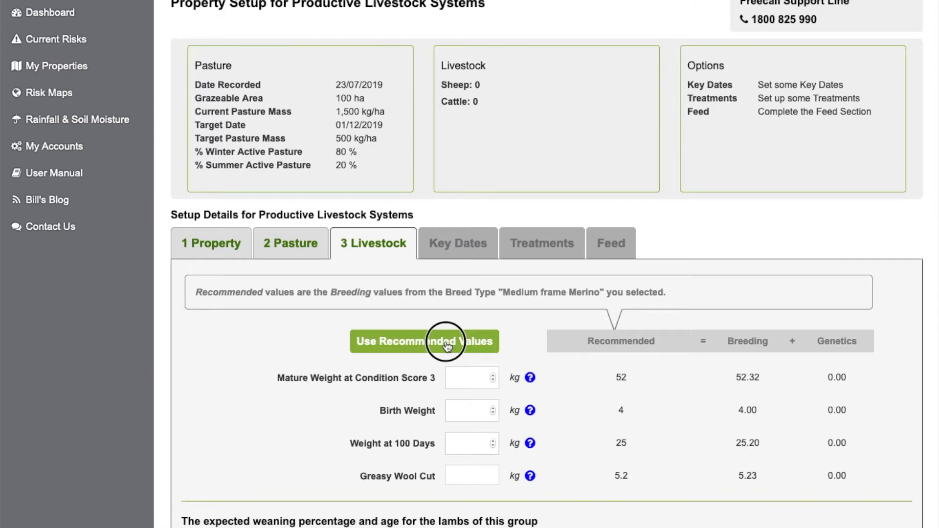
pyautogui.doubleClick(470, 443)
pyautogui.write('23')
pyautogui.doubleClick(470, 378)
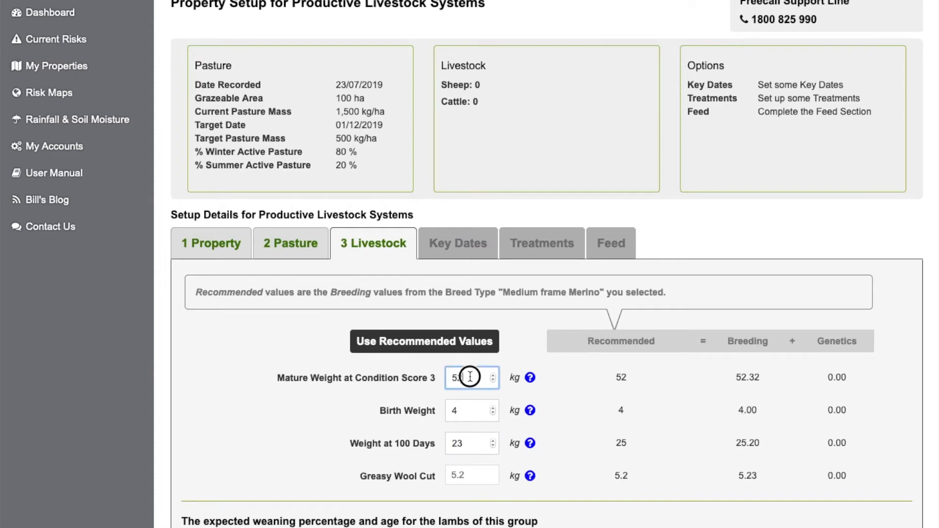
pyautogui.write('5')
pyautogui.click(575, 386)
# Step: Set the expected weaning percentage for the lambs to 120 and the normal weaning age to 12 weeks
pyautogui.scroll(-2, 575, 386)
pyautogui.scroll(-3, 575, 387)
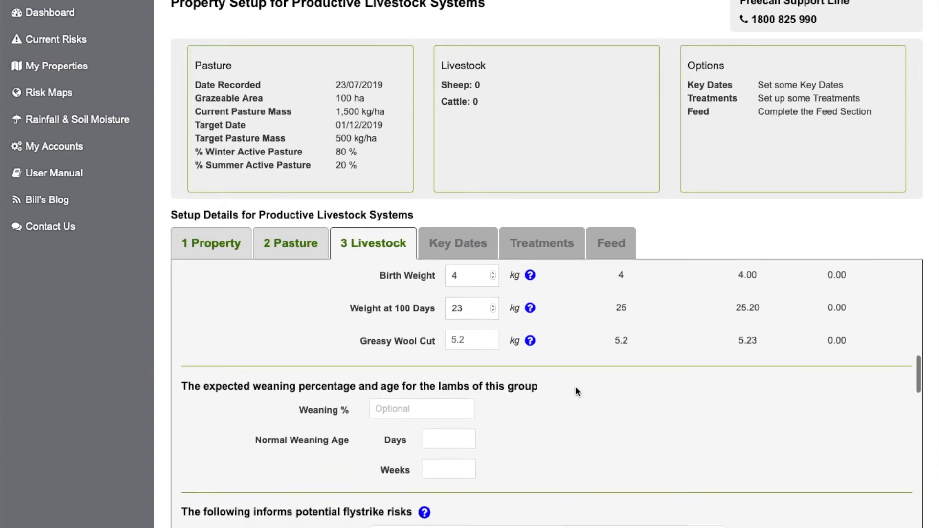
pyautogui.scroll(-1, 575, 386)
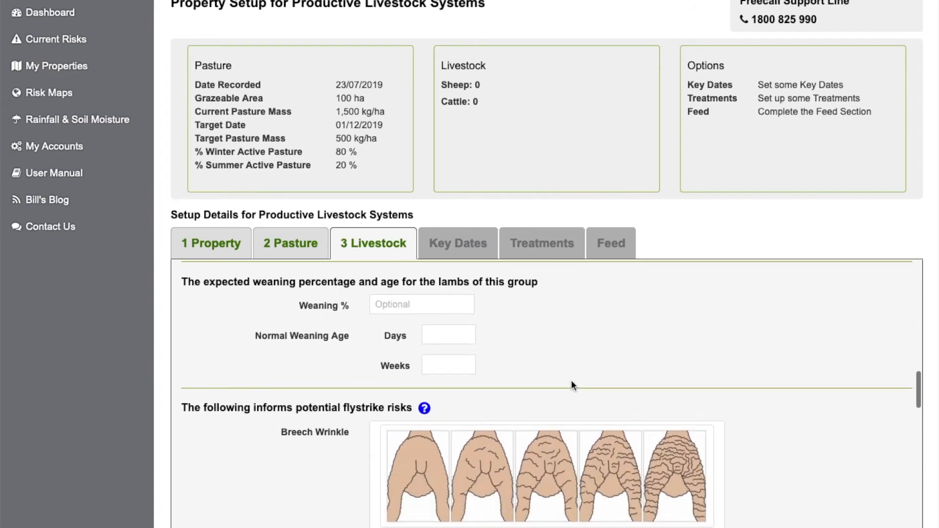
pyautogui.click(402, 306)
pyautogui.write('120')
pyautogui.click(447, 365)
pyautogui.write('12')
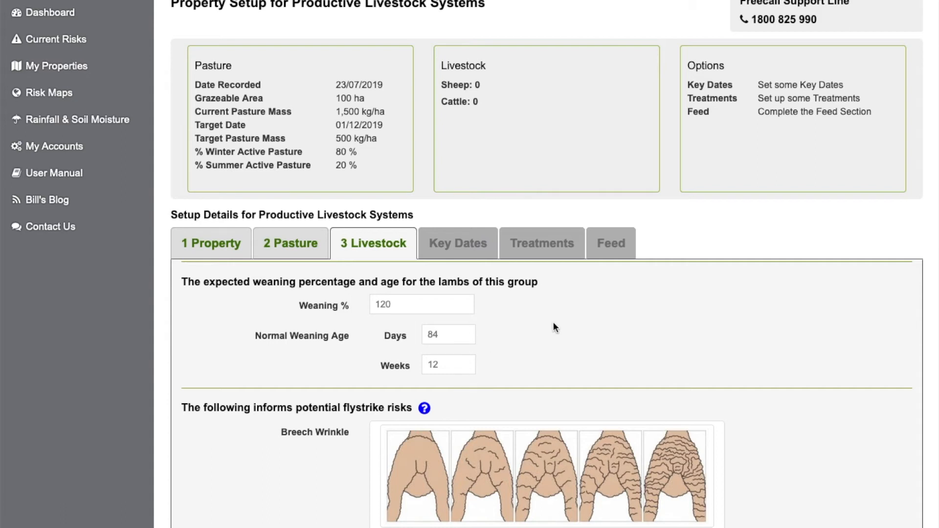
# Step: Raise the breech wrinkle score in the flystrike risk section to the third picture
pyautogui.scroll(-2, 555, 327)
pyautogui.scroll(-1, 555, 323)
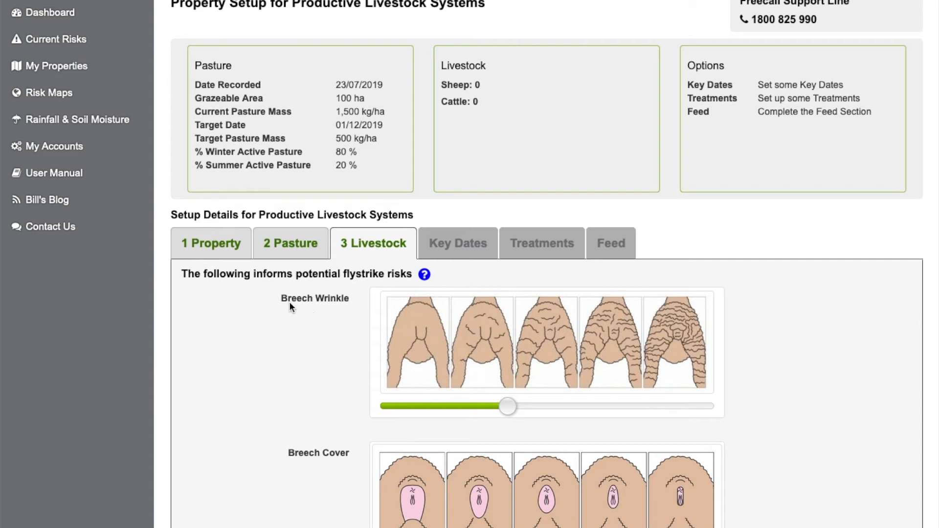
pyautogui.scroll(-4, 347, 298)
pyautogui.scroll(-3, 347, 296)
pyautogui.scroll(5, 348, 298)
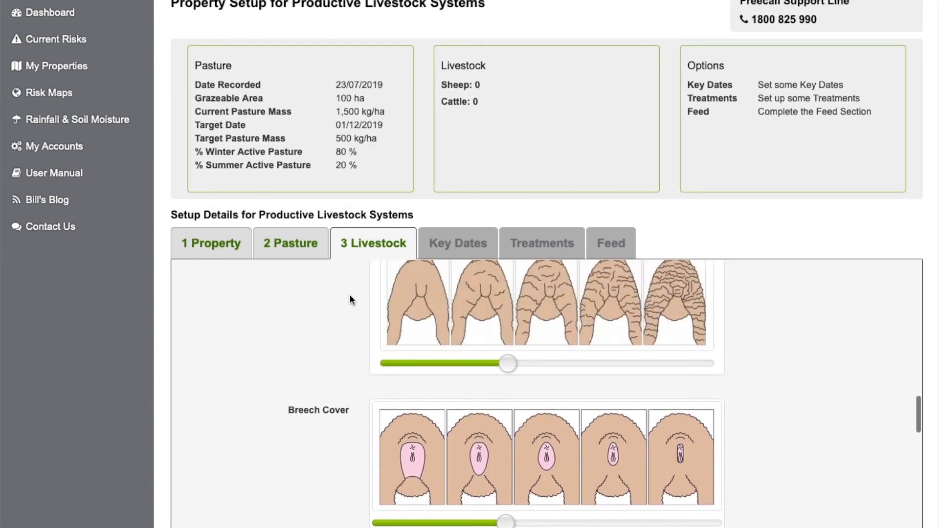
pyautogui.scroll(2, 349, 298)
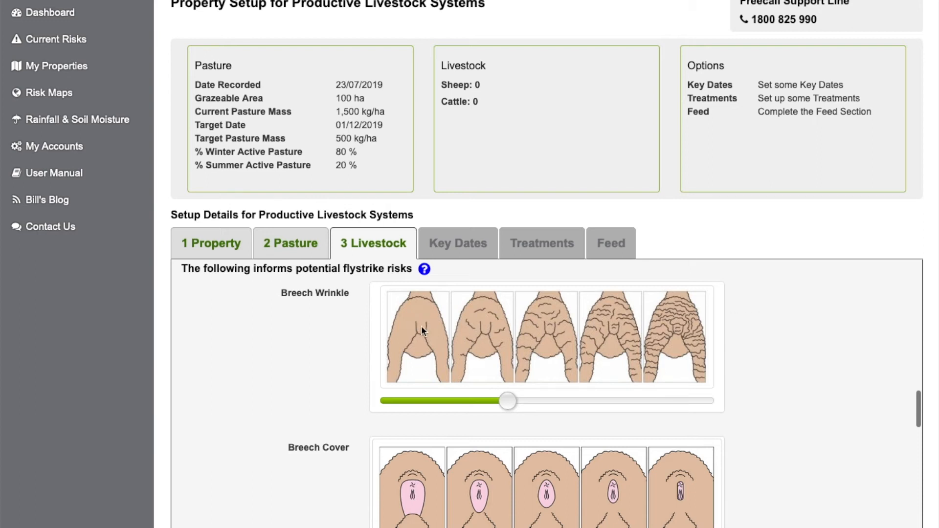
pyautogui.moveTo(505, 401); pyautogui.dragTo(548, 402)
# Step: Raise the dag score to the third picture
pyautogui.scroll(-5, 551, 313)
pyautogui.scroll(-1, 552, 318)
pyautogui.scroll(-4, 503, 431)
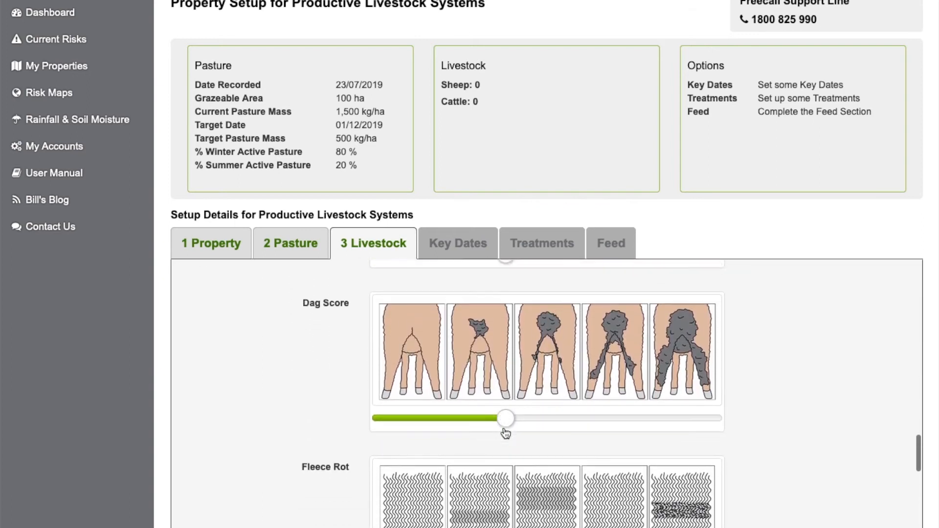
pyautogui.moveTo(506, 345); pyautogui.dragTo(550, 346)
# Step: Raise the body wrinkle score to about the third picture, leaving fleece rot as it is
pyautogui.scroll(-5, 541, 353)
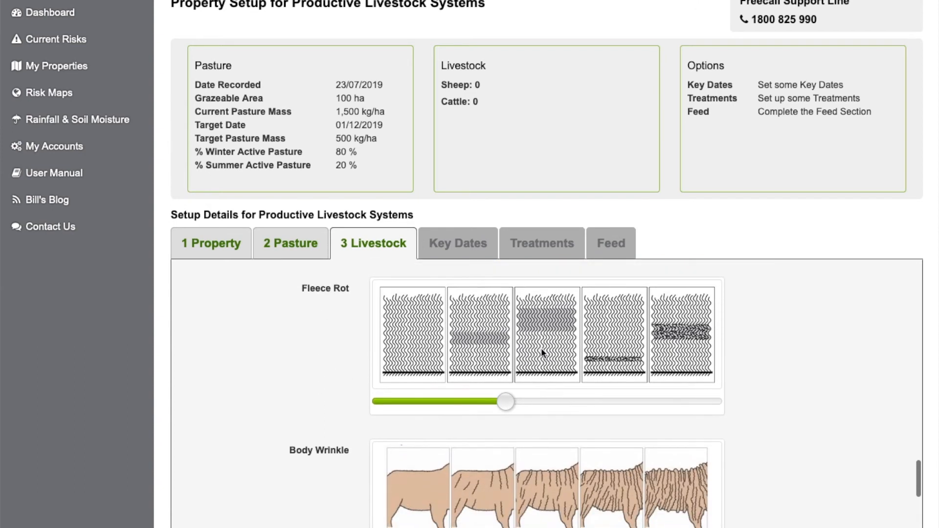
pyautogui.scroll(-5, 541, 348)
pyautogui.scroll(-3, 541, 348)
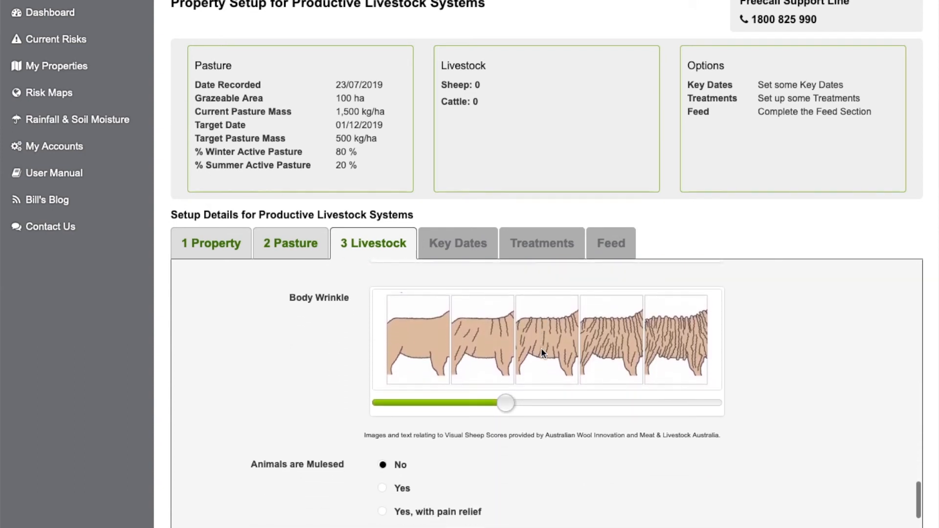
pyautogui.click(507, 387)
pyautogui.moveTo(511, 390); pyautogui.dragTo(540, 387)
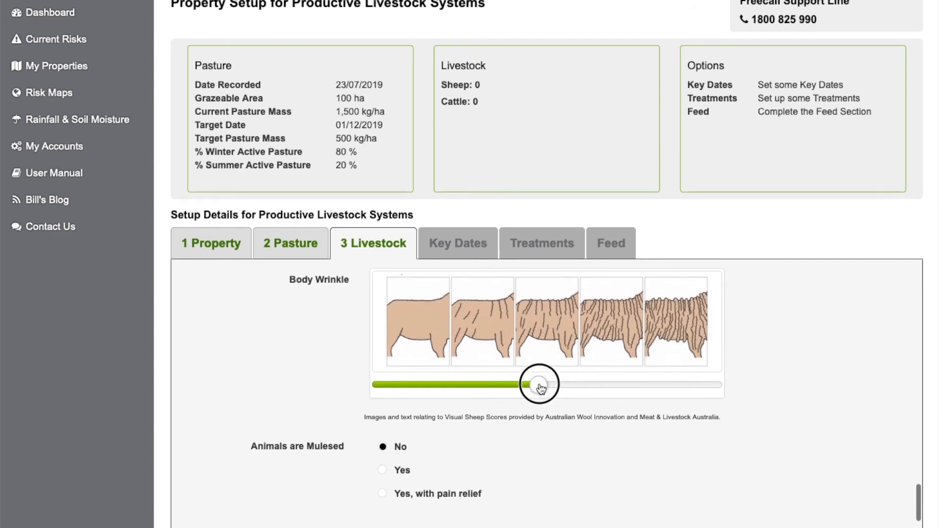
# Step: Set the percentage of animals struck by flies in a typical year to 0.3% and save the stock class
pyautogui.scroll(-3, 528, 457)
pyautogui.scroll(-2, 528, 466)
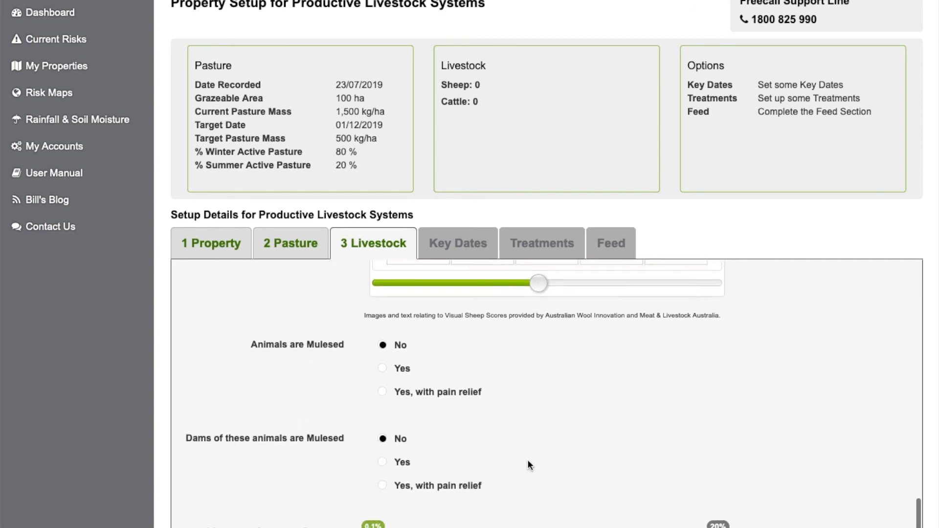
pyautogui.scroll(-1, 409, 325)
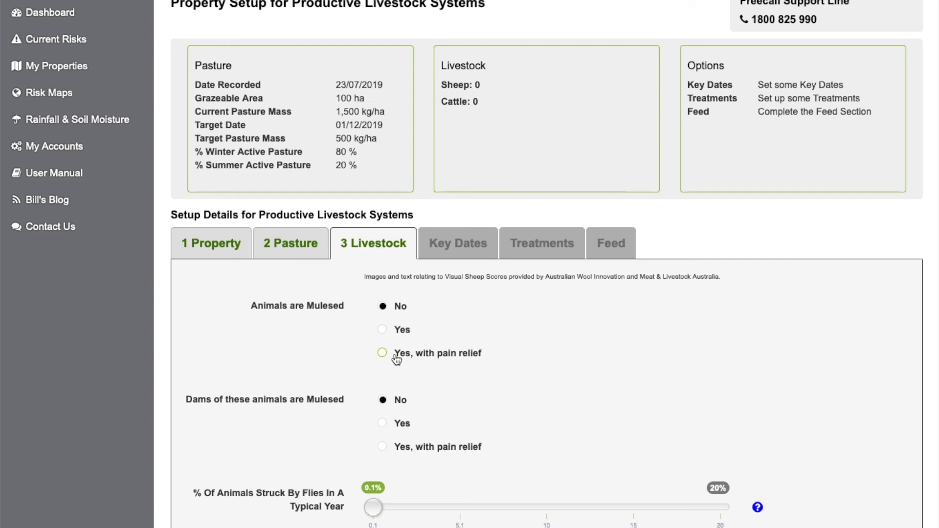
pyautogui.scroll(-1, 484, 352)
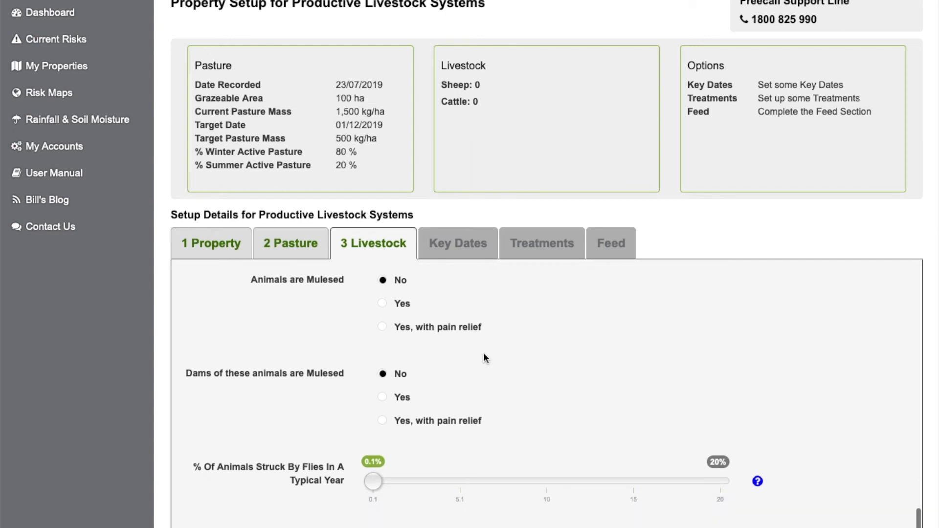
pyautogui.scroll(-1, 485, 358)
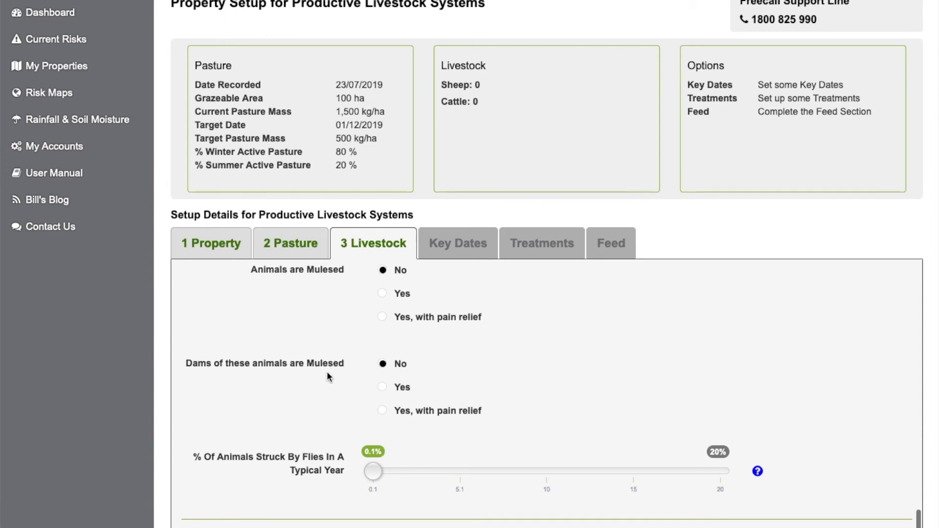
pyautogui.scroll(-3, 420, 434)
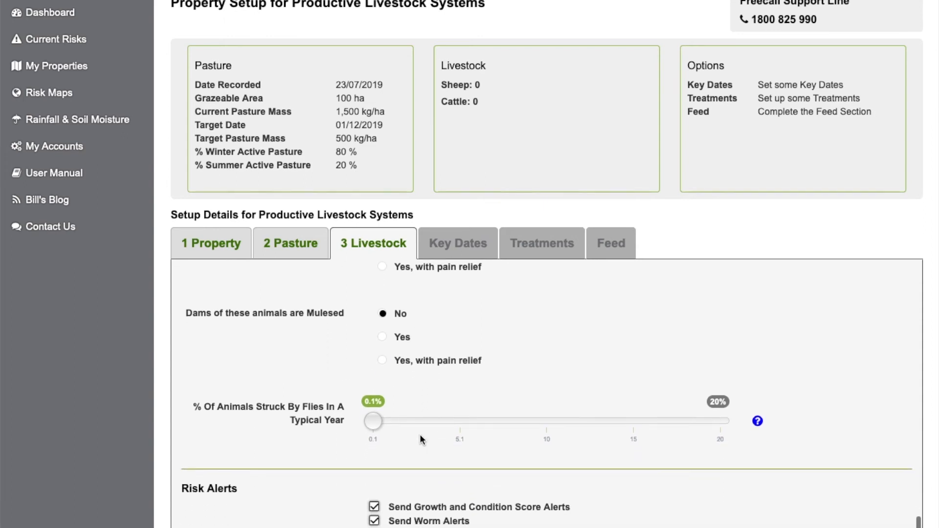
pyautogui.click(376, 396)
pyautogui.moveTo(376, 395); pyautogui.dragTo(379, 395)
pyautogui.scroll(-1, 523, 373)
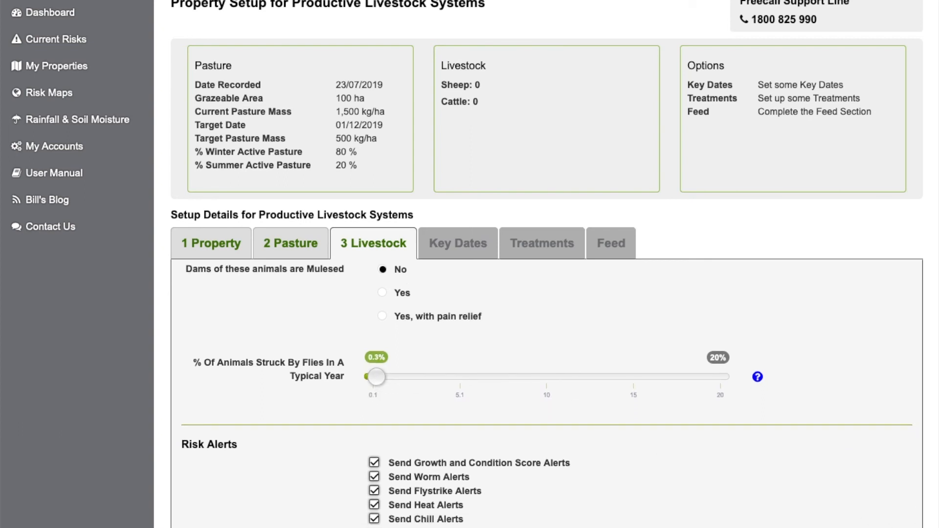
pyautogui.click(420, 527)
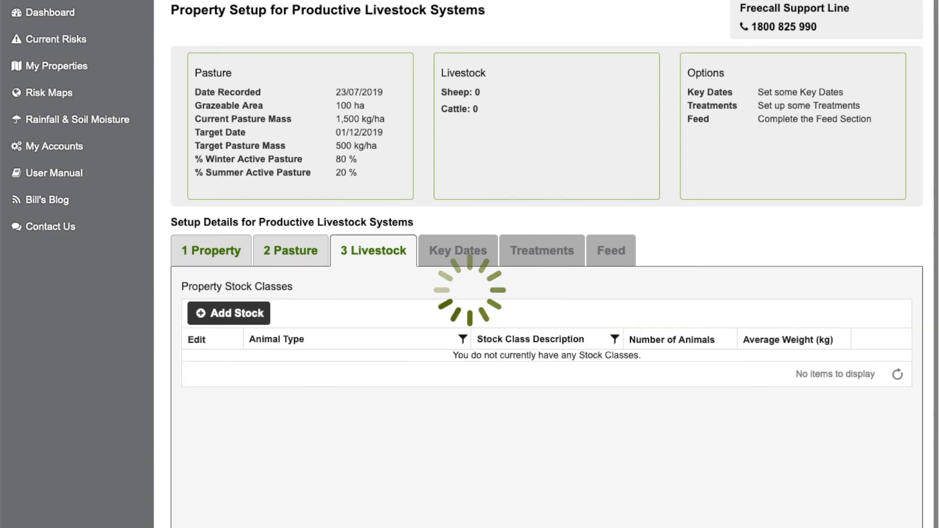